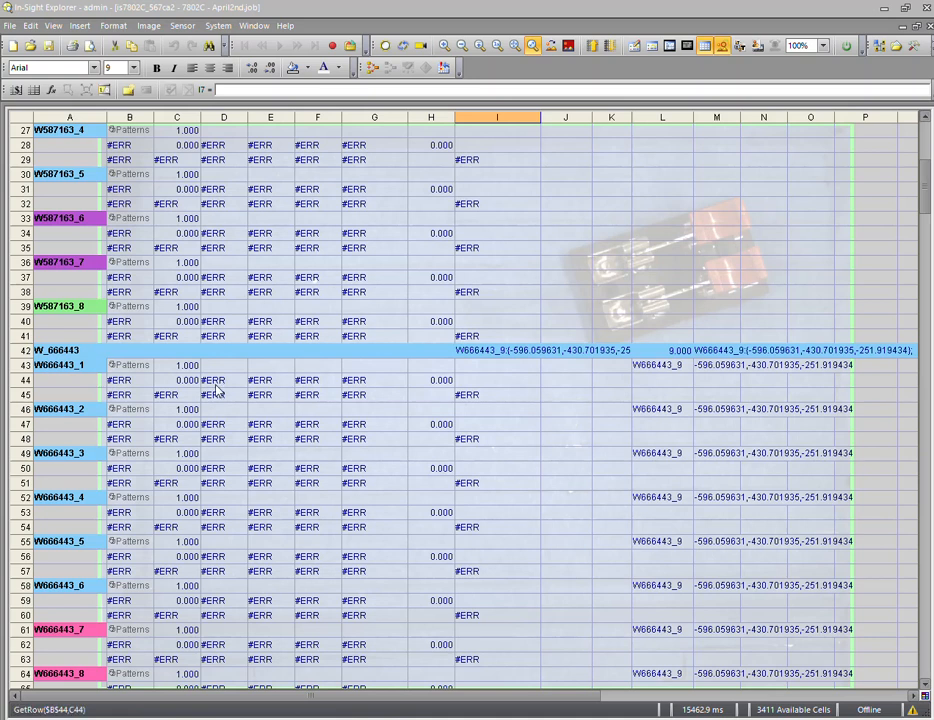
Examine the trained pattern regions of W666443_1, _2, _4, _7, _10 and _14 against the camera image
click(130, 365)
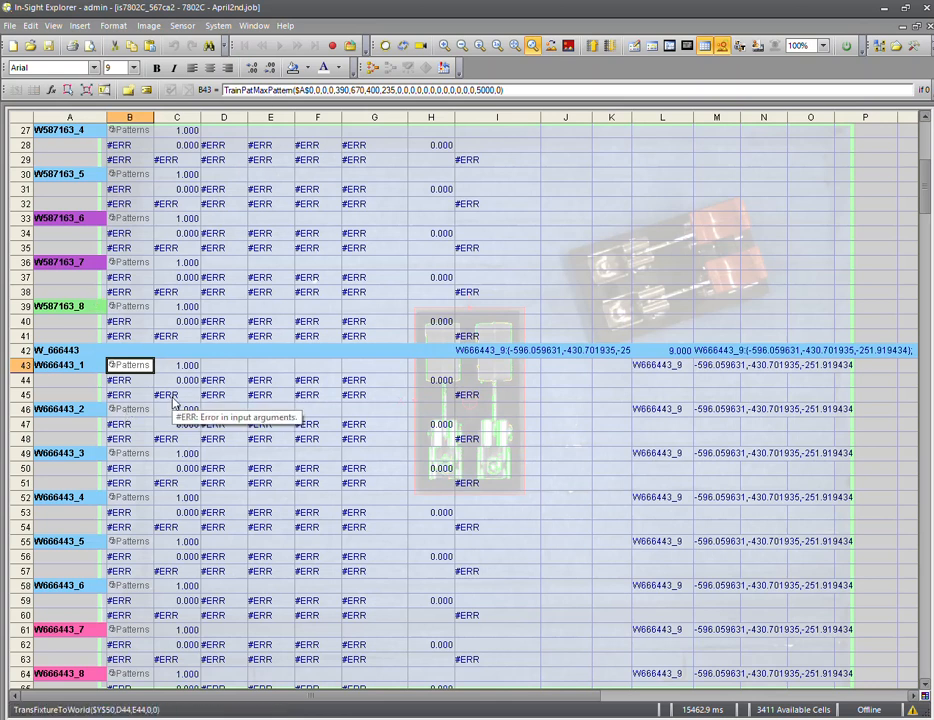
click(133, 411)
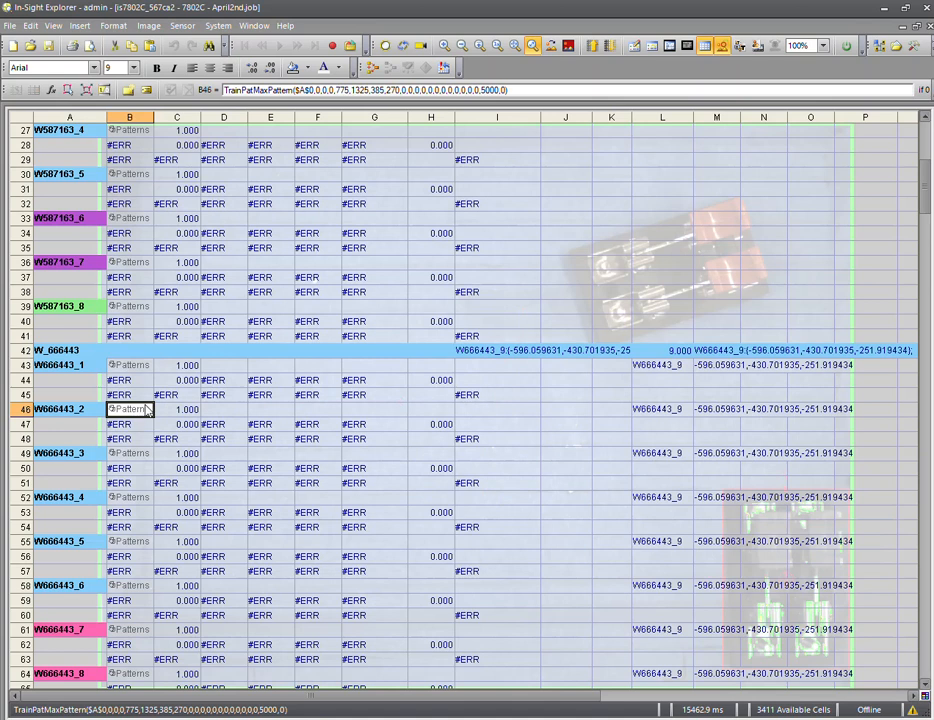
click(140, 500)
click(140, 631)
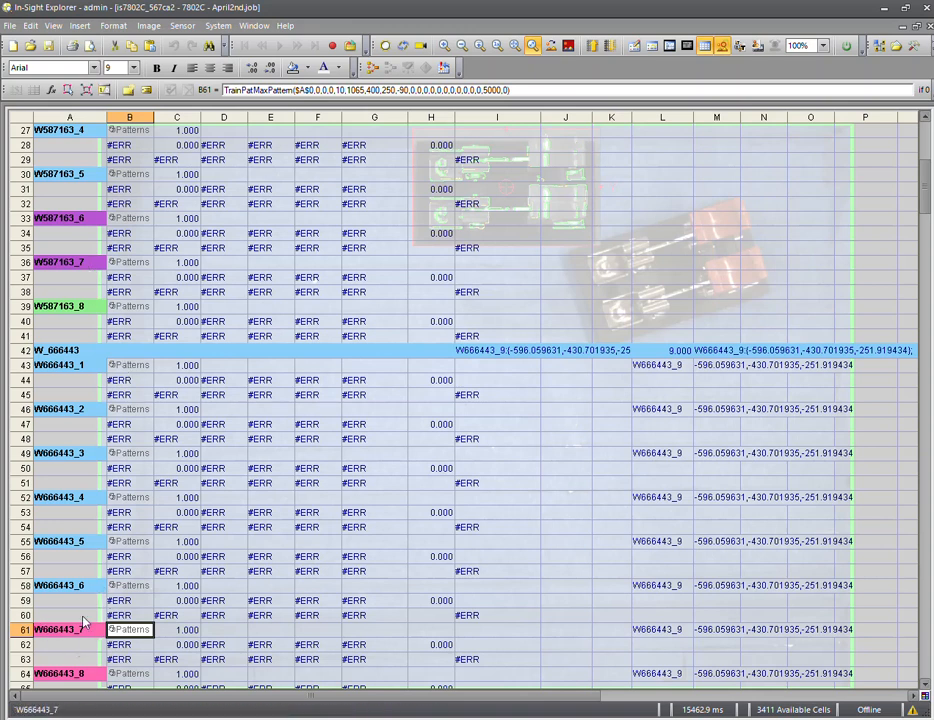
click(112, 366)
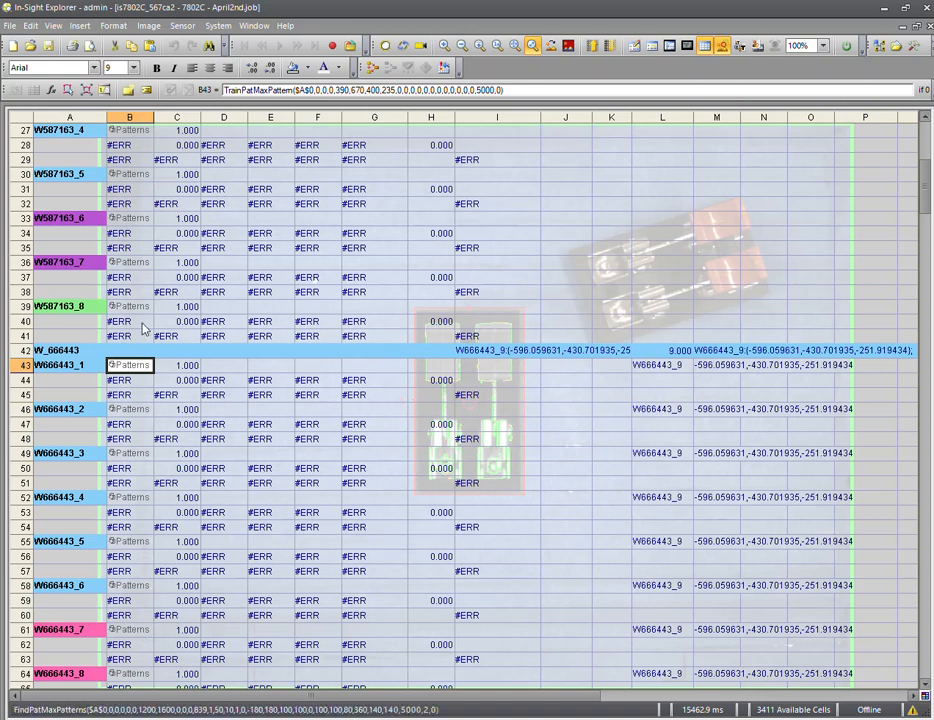
click(137, 632)
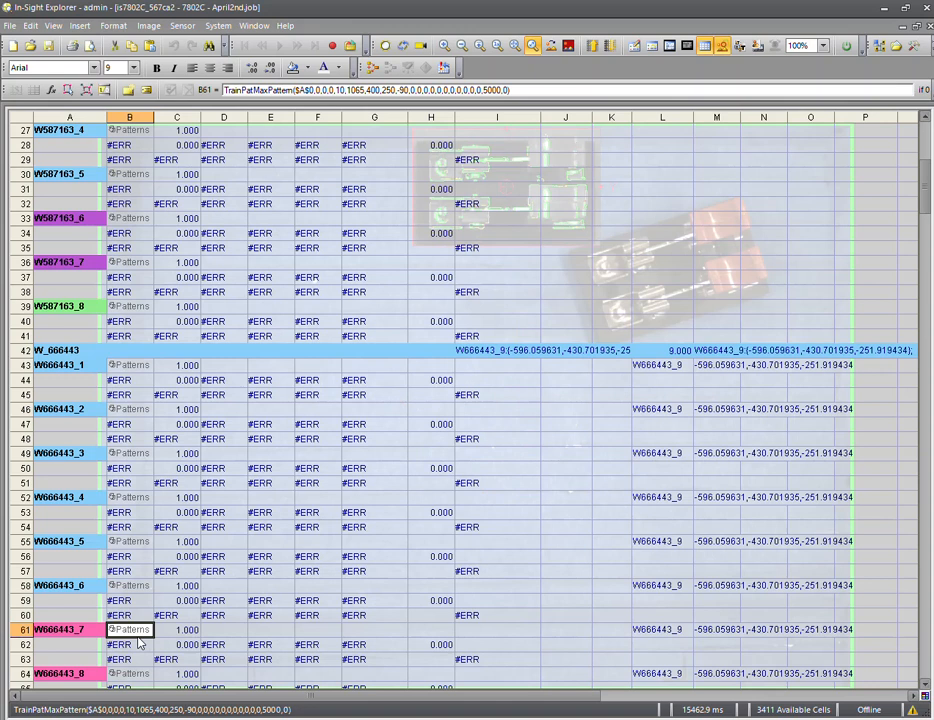
click(146, 366)
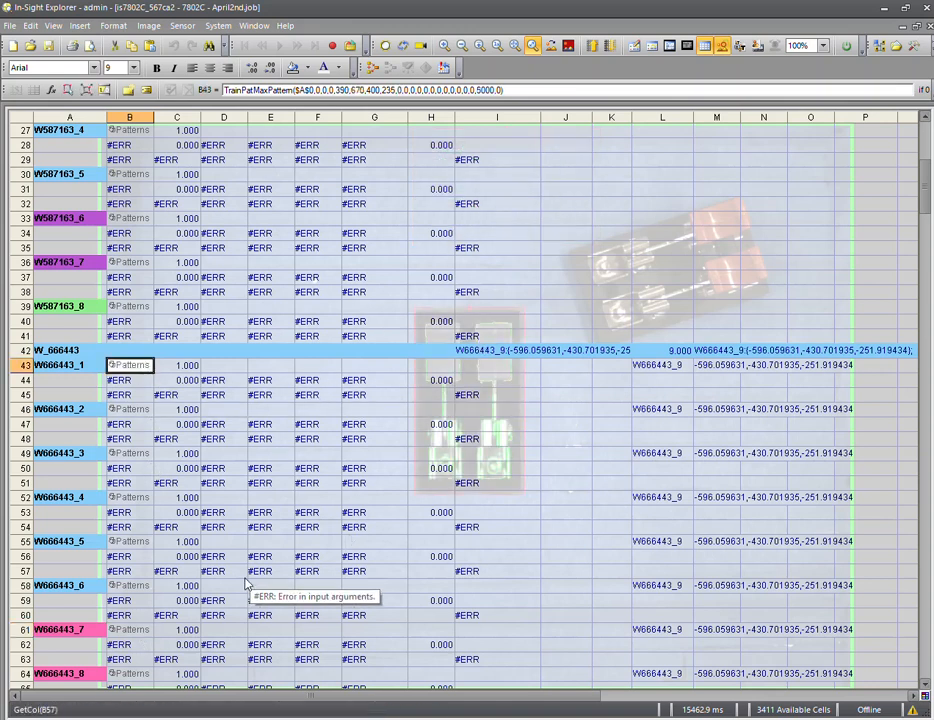
scroll(238, 585, down, 8)
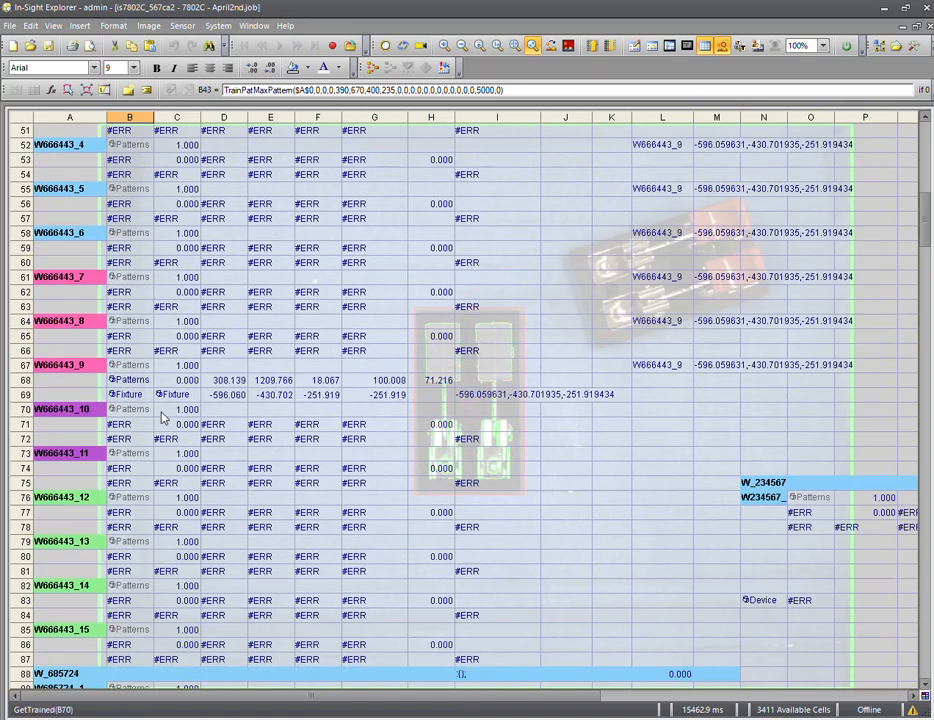
click(138, 412)
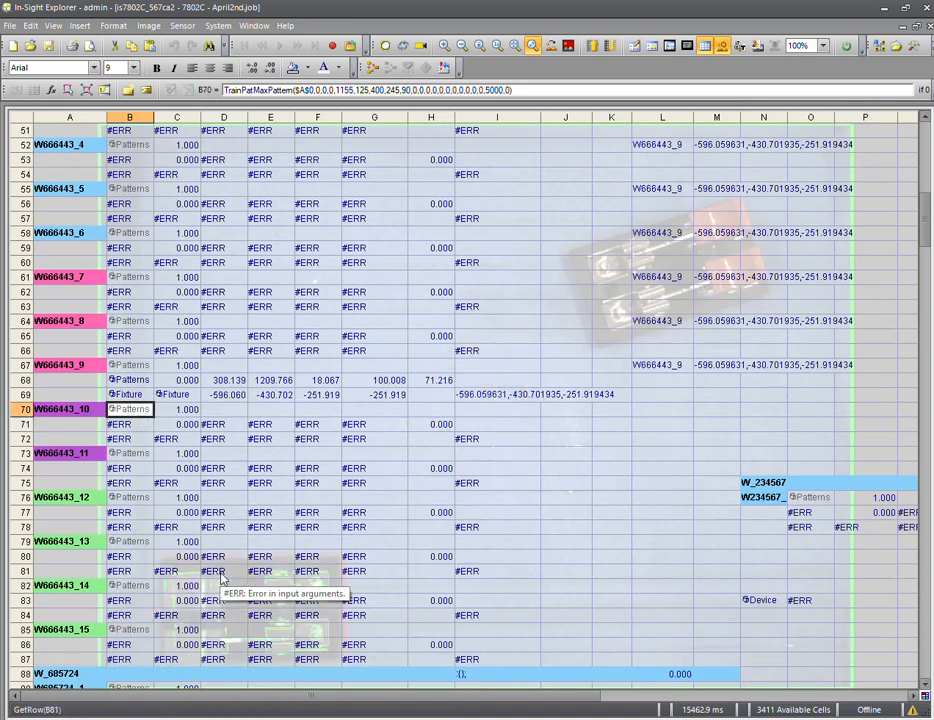
click(120, 588)
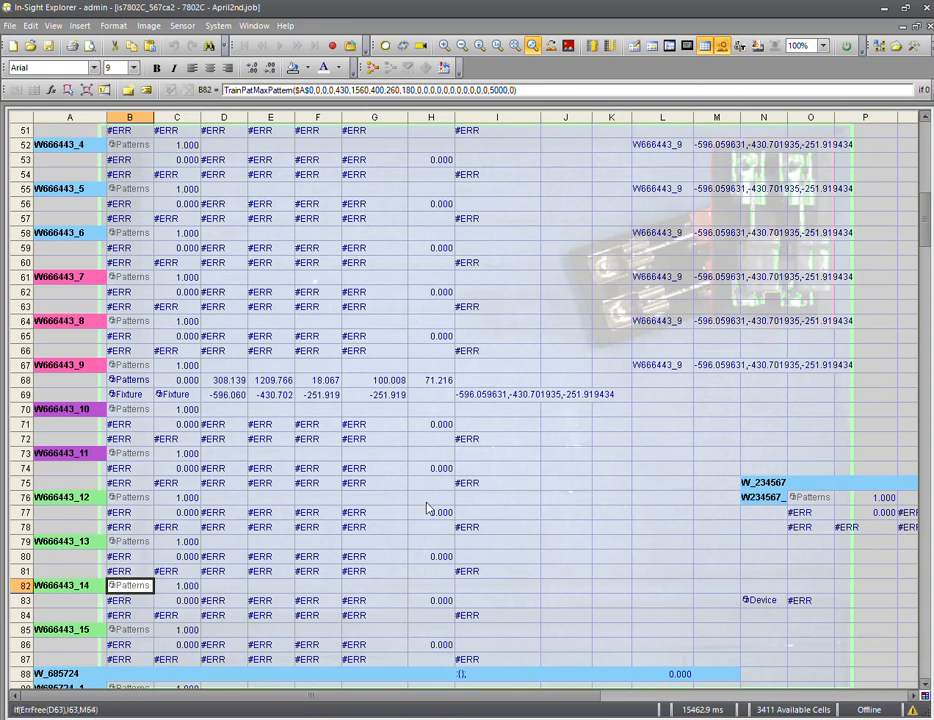
Inspect the GetScore formula of W666443_9 in cell H68 and compare its result row with the other W666443 patterns
scroll(257, 441, up, 3)
scroll(257, 441, up, 1)
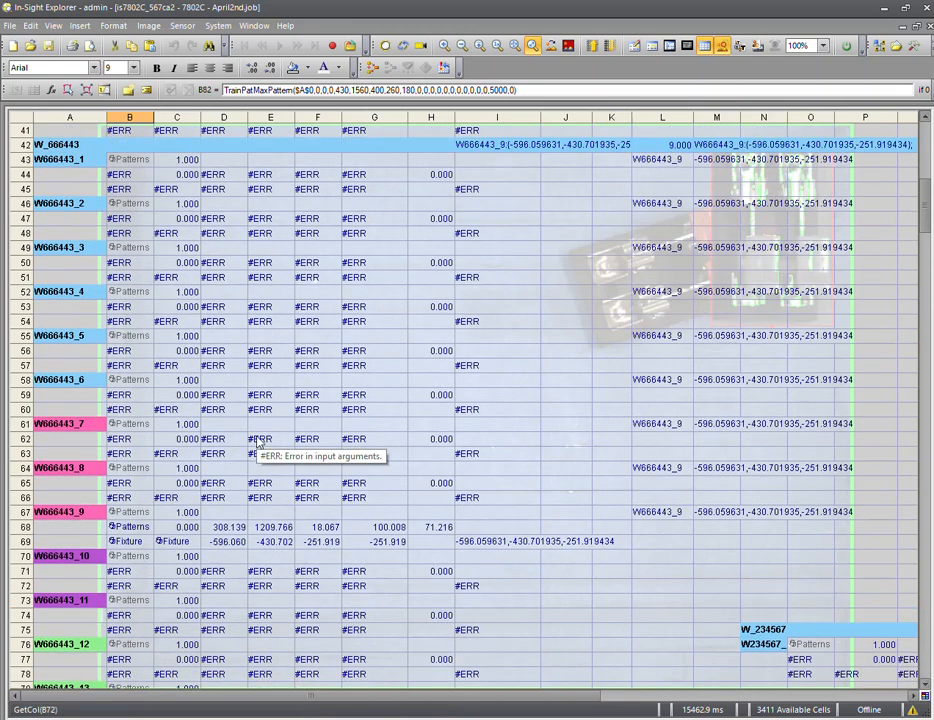
click(439, 532)
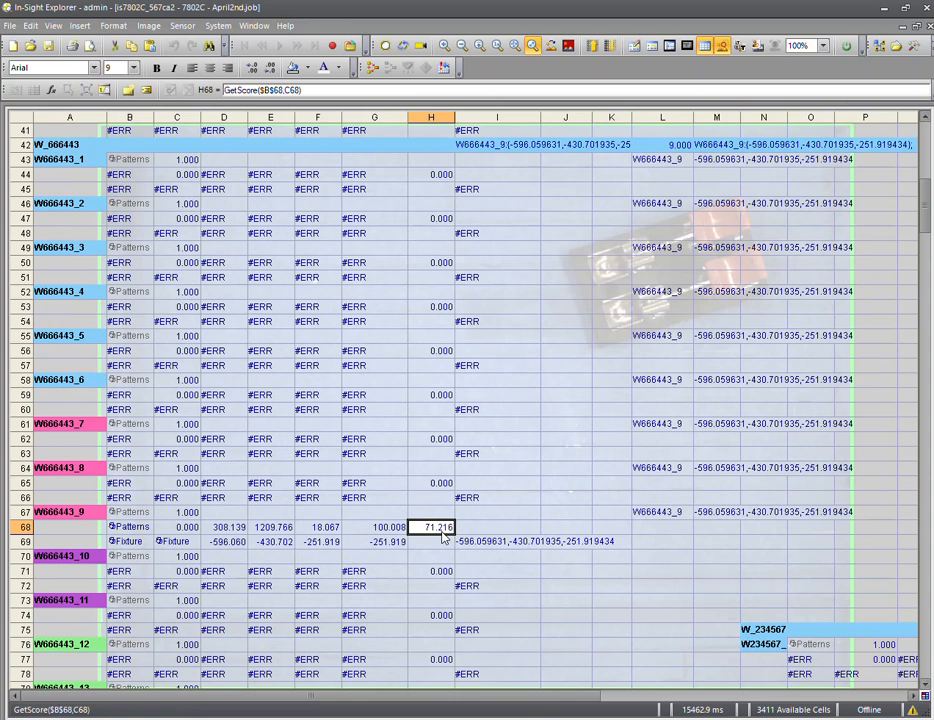
scroll(497, 457, up, 3)
scroll(497, 457, down, 5)
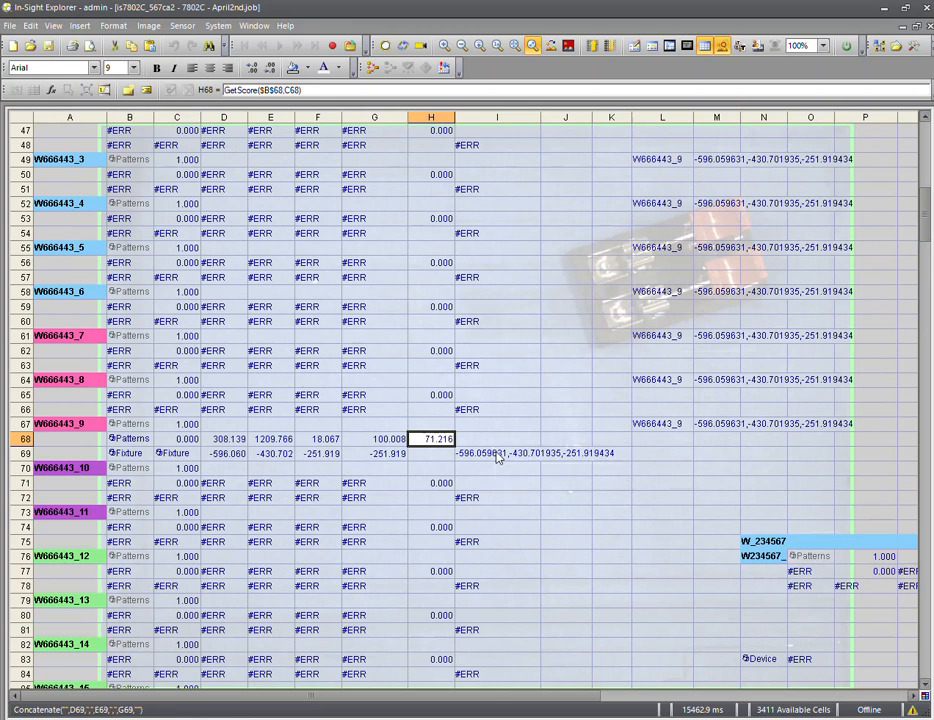
scroll(497, 457, up, 10)
scroll(497, 457, down, 7)
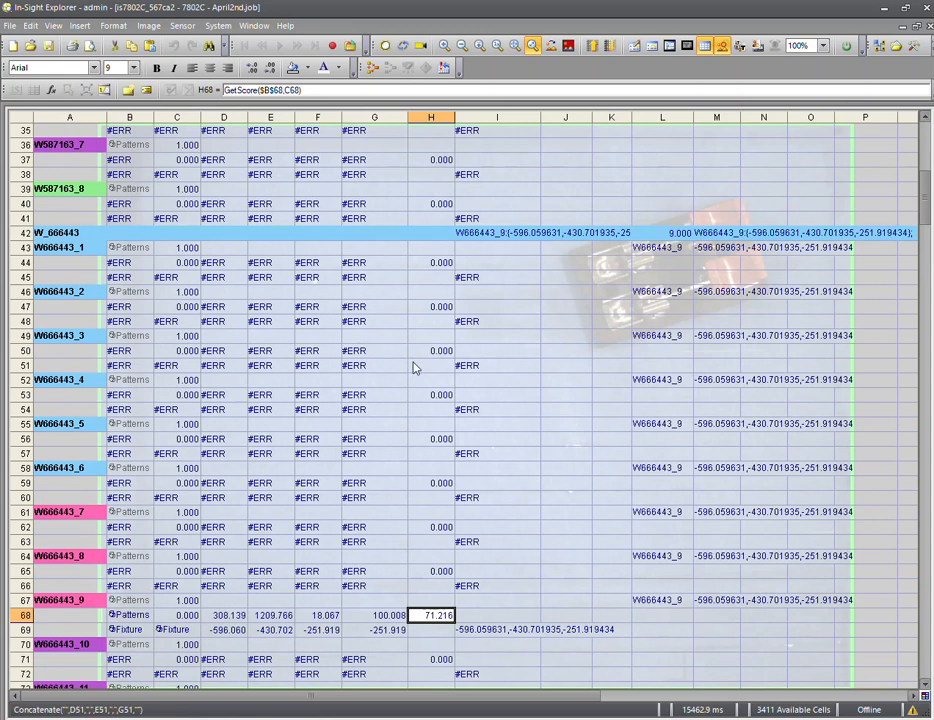
Inspect the train and find formulas of W666443_1, plus the label and trained pattern of W666443_9
click(128, 250)
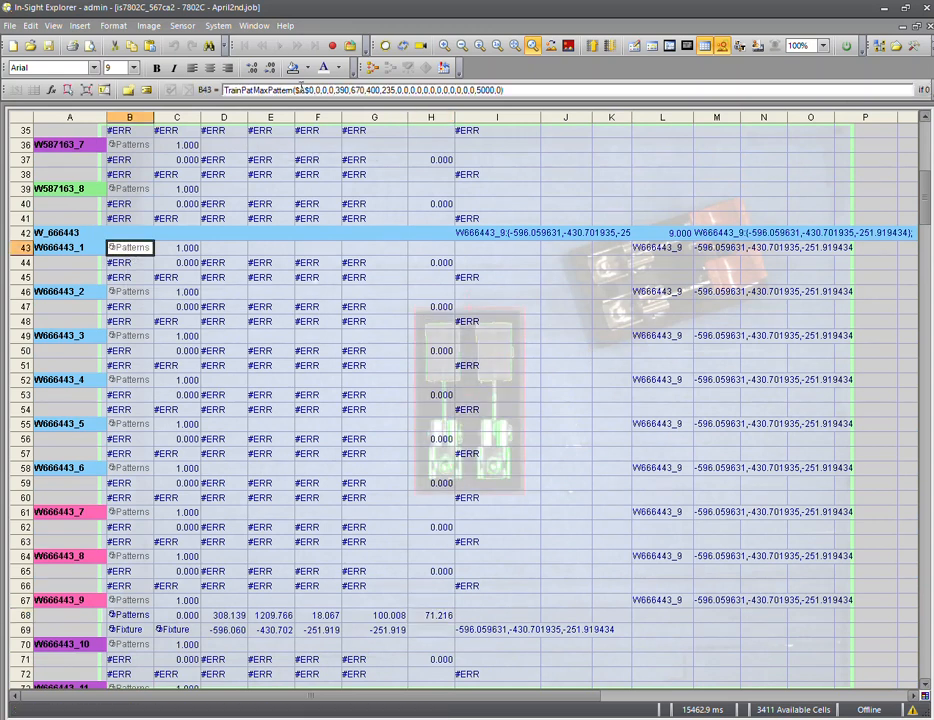
click(128, 262)
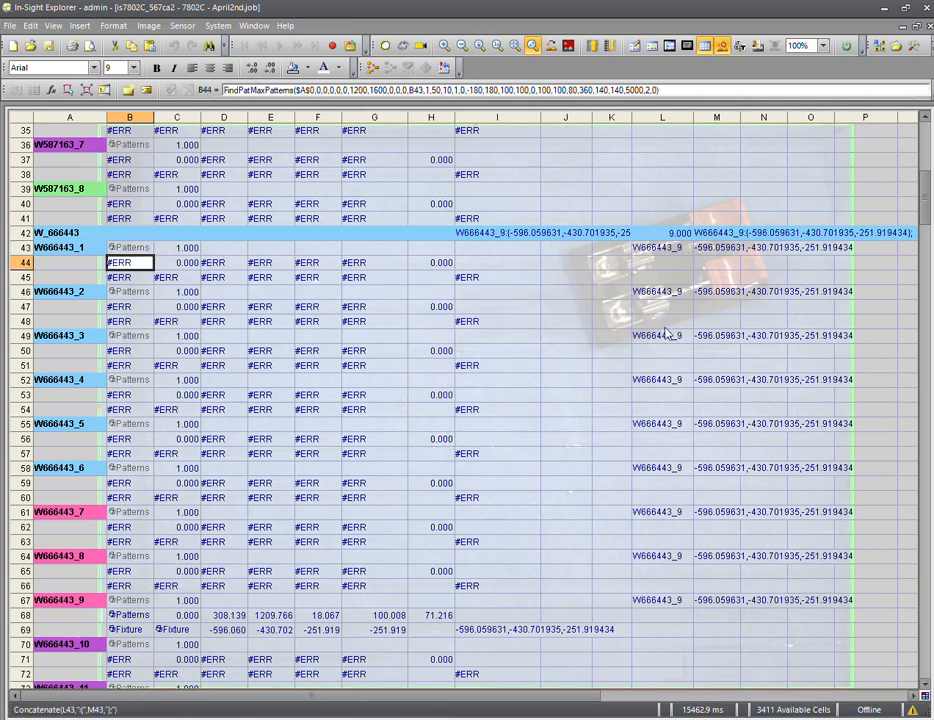
click(85, 606)
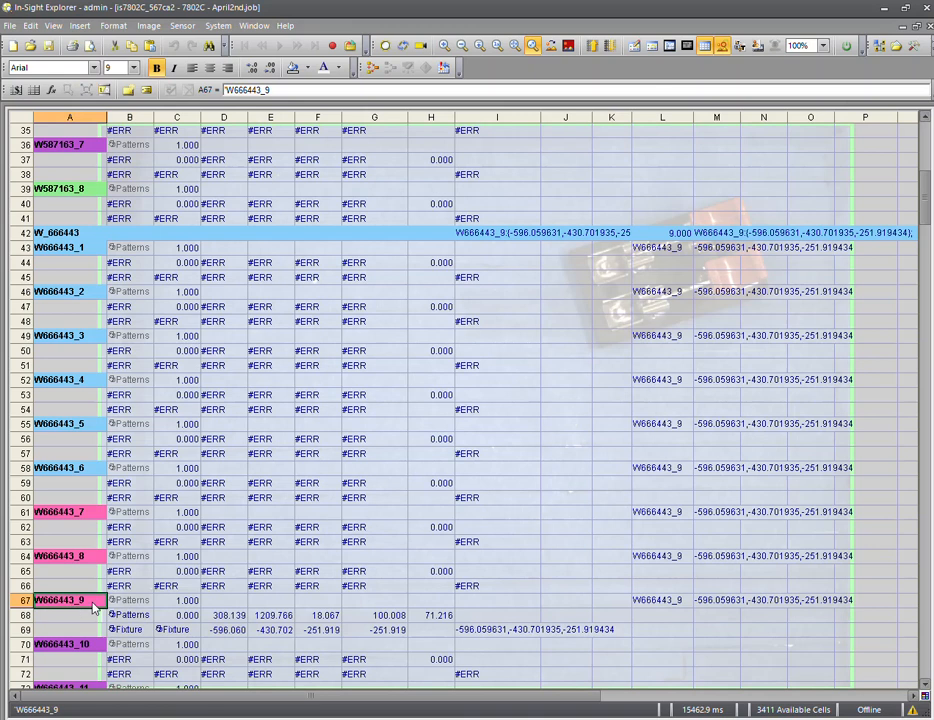
click(148, 606)
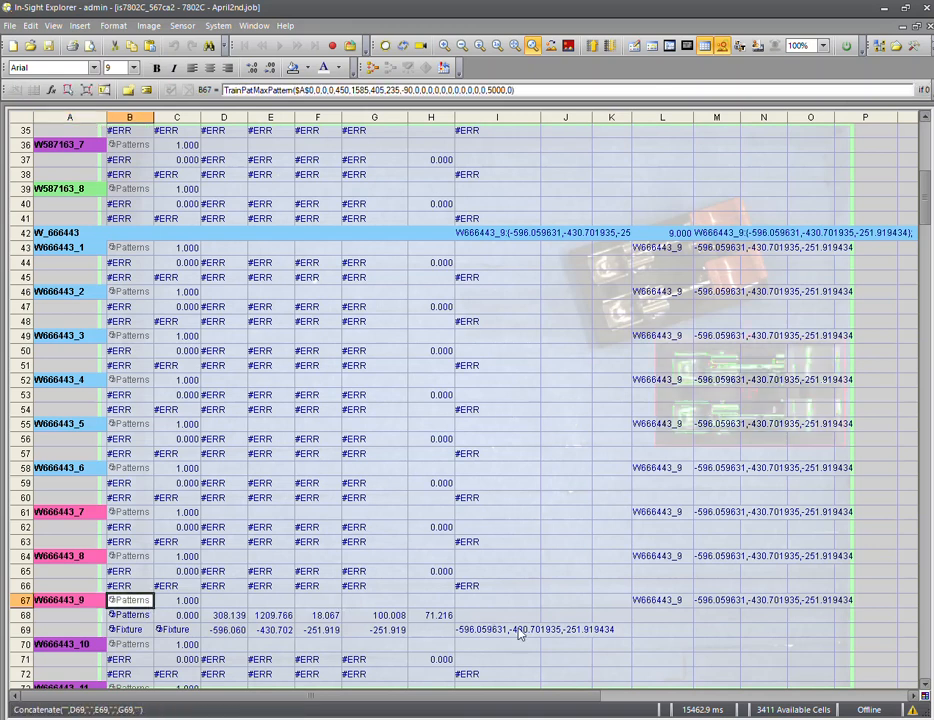
Review the W666443_9 train, find and fixture-to-world cells in rows 67 to 69, including the angle correction in G69
click(130, 631)
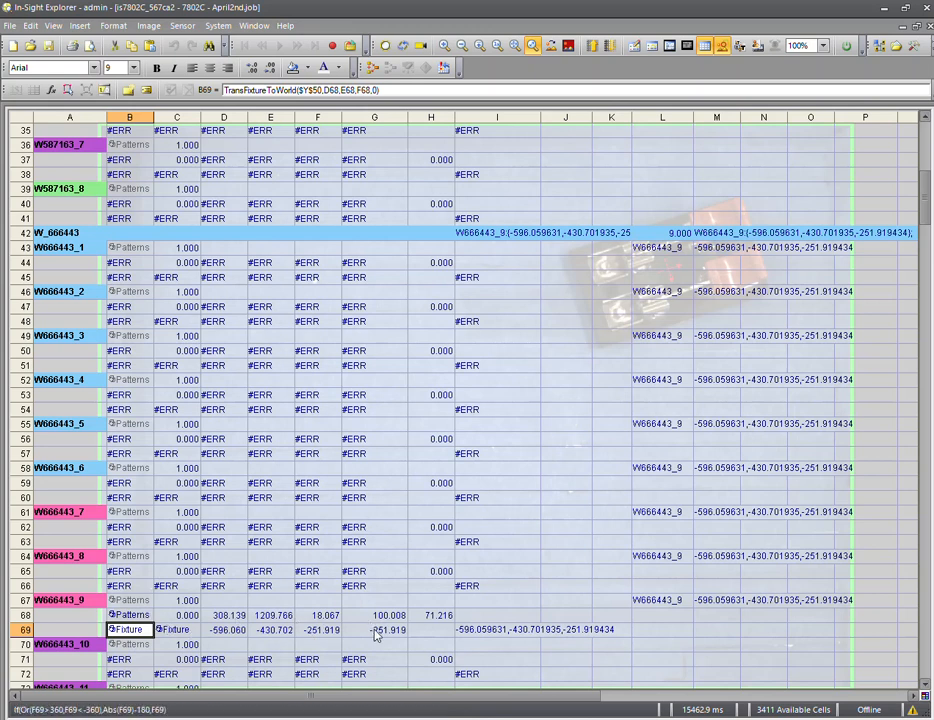
click(136, 603)
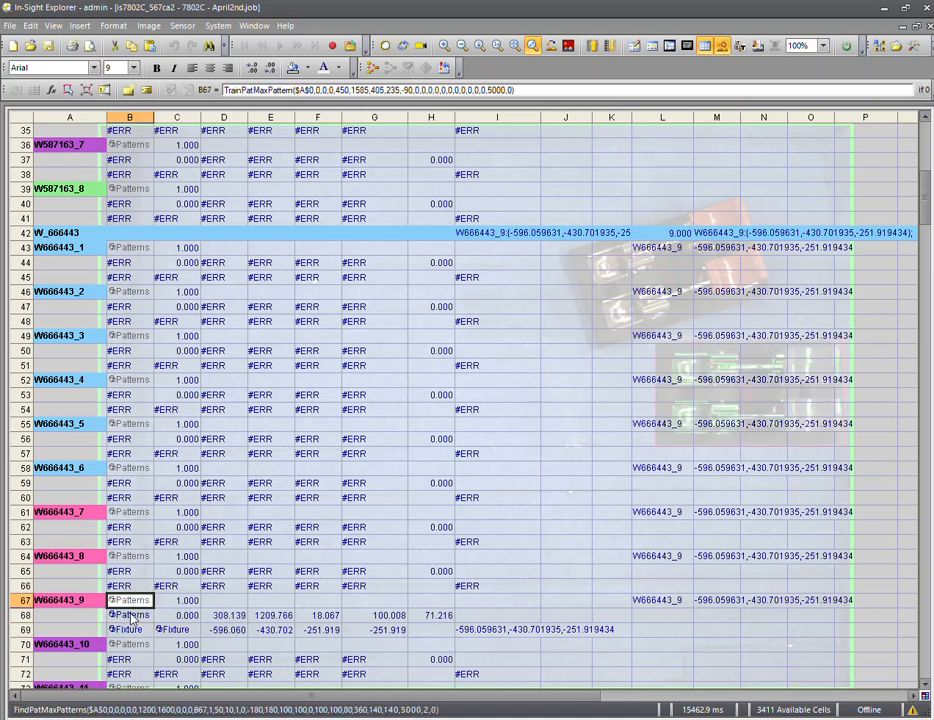
key(Right)
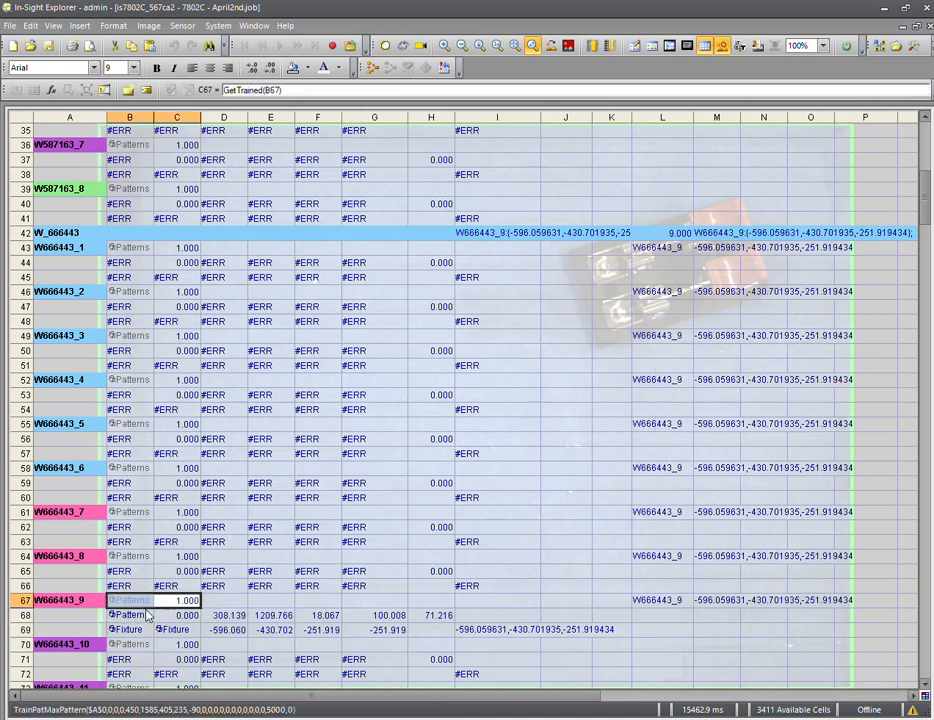
click(140, 615)
drag(143, 620, 413, 622)
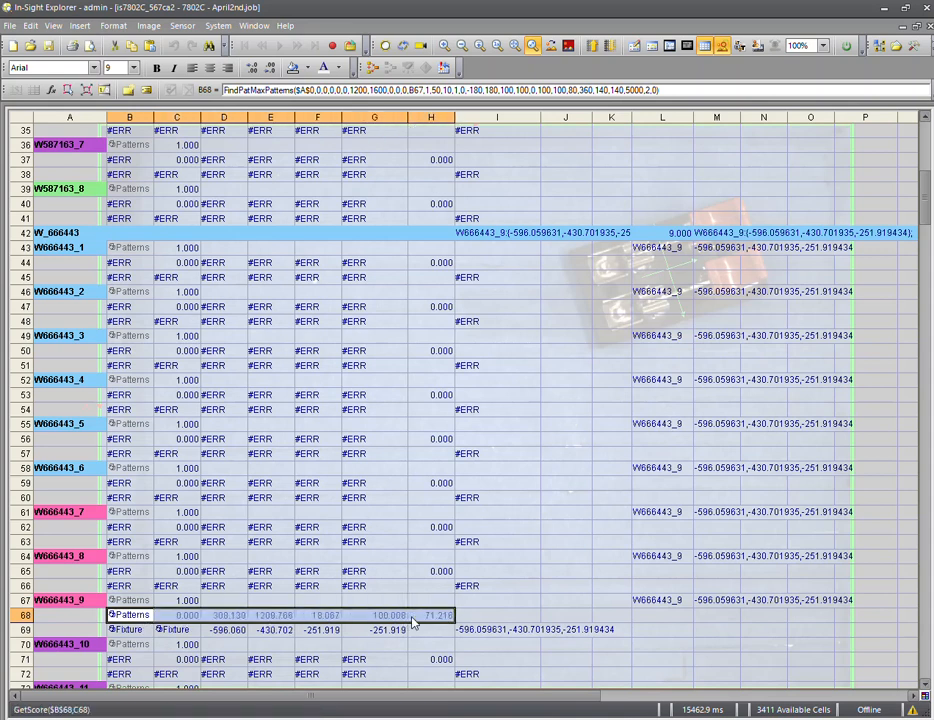
click(130, 630)
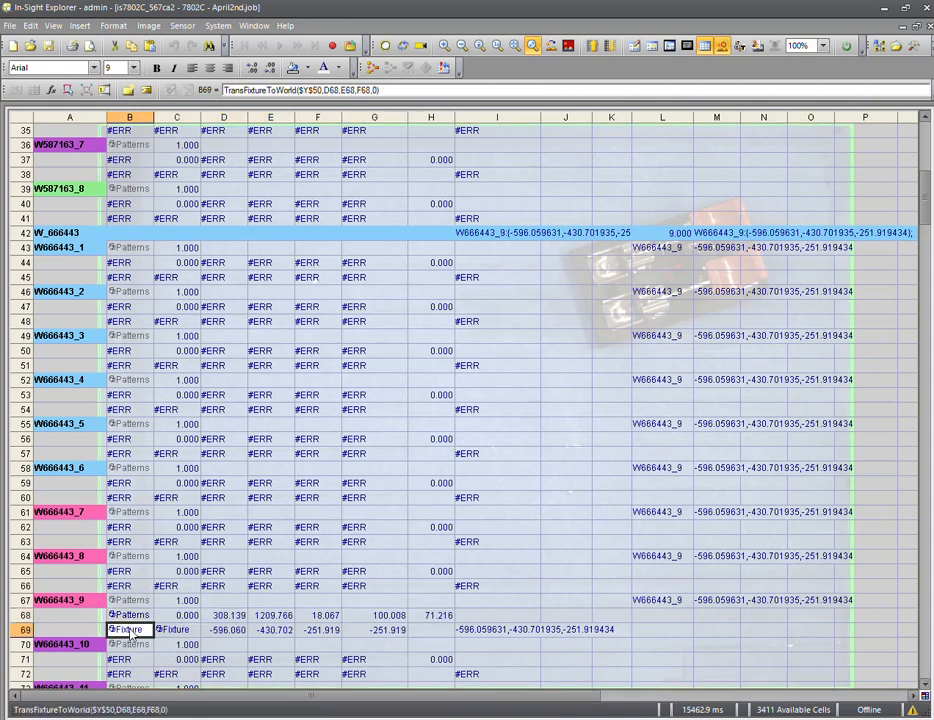
drag(132, 633, 320, 632)
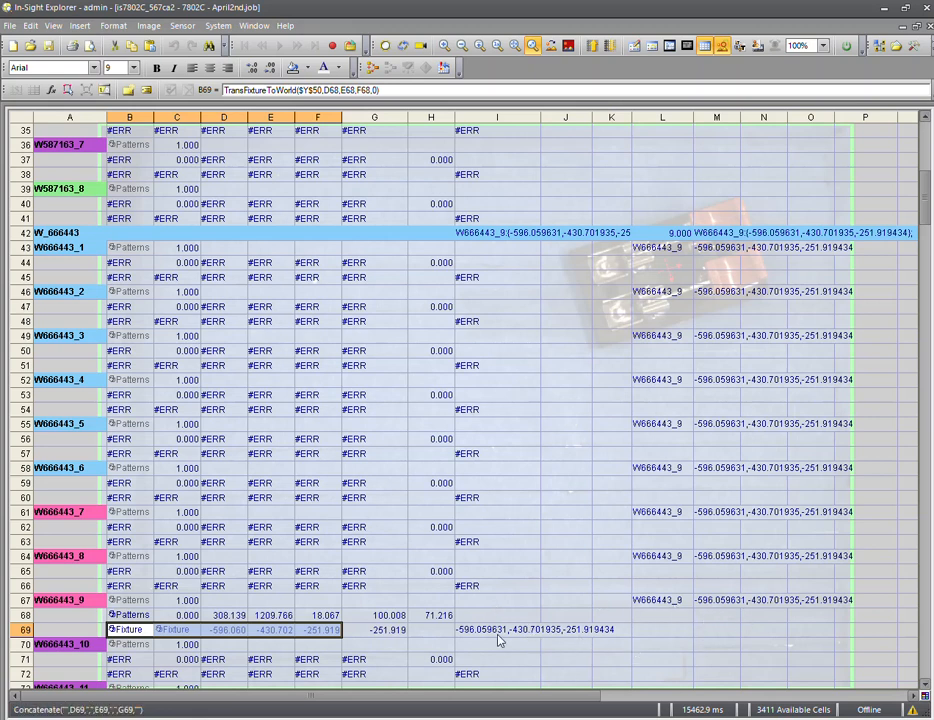
click(393, 638)
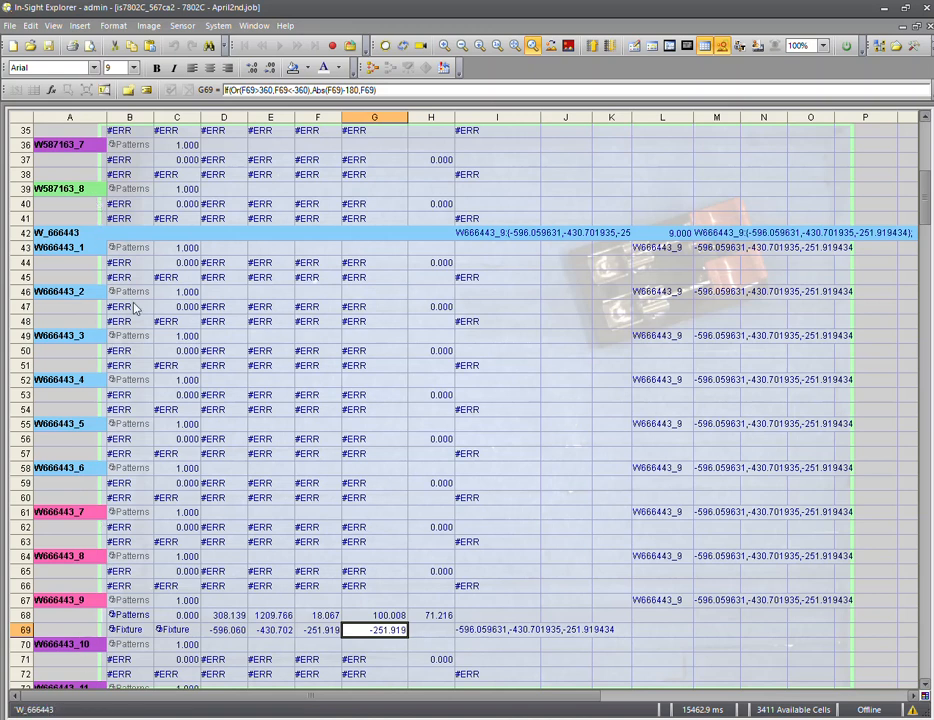
Change the W666443_9 angle formula in F69 to GetAngle(B69)-GetAngle(C69)-90 and inspect the corrected angle in G69
click(319, 633)
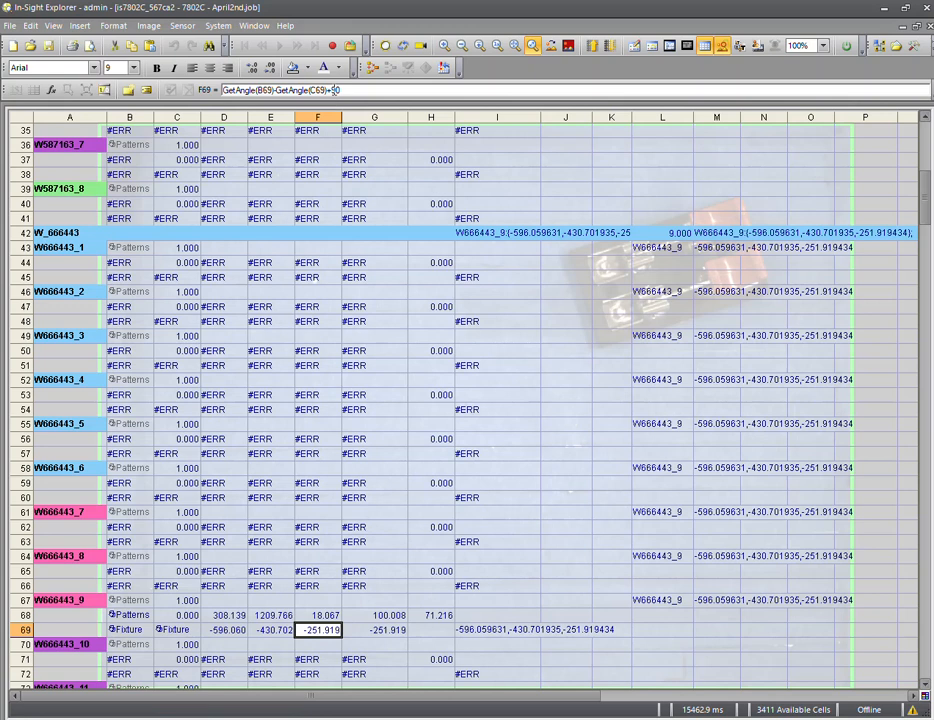
click(335, 90)
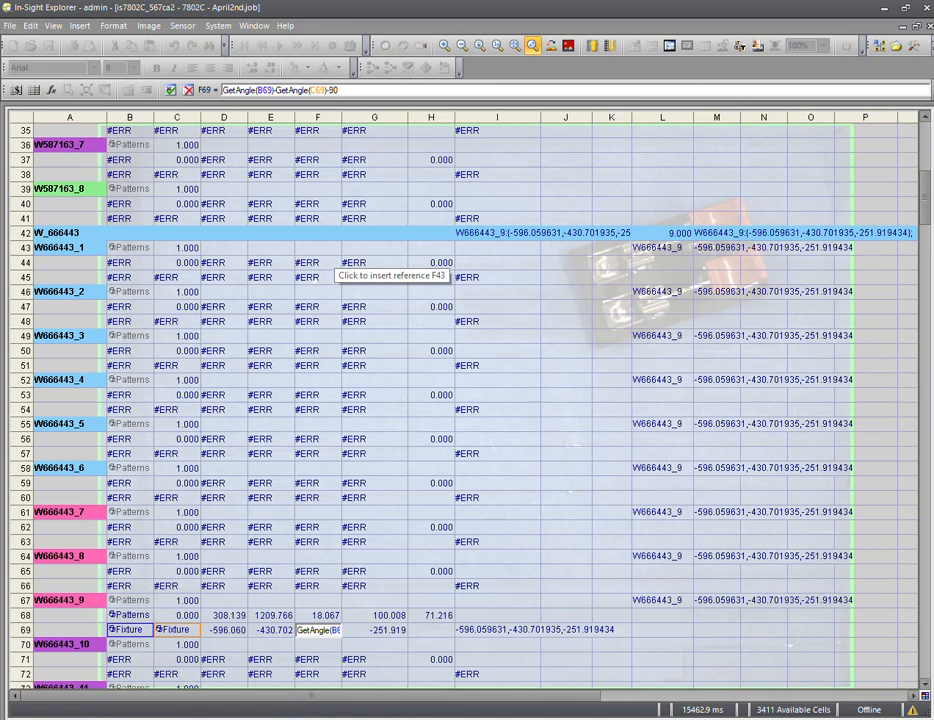
key(Return)
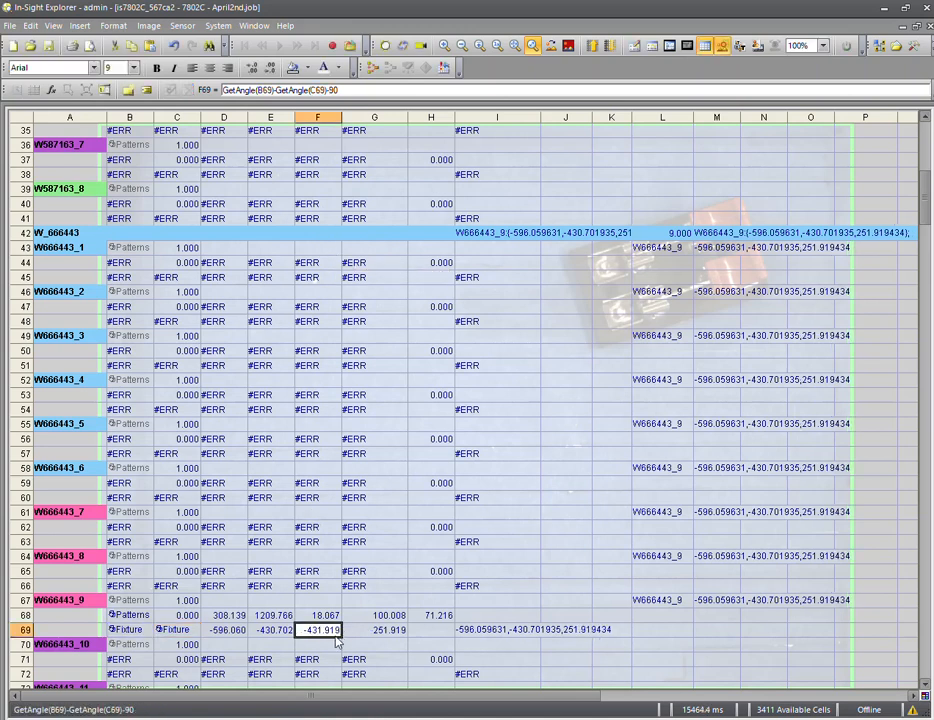
click(392, 635)
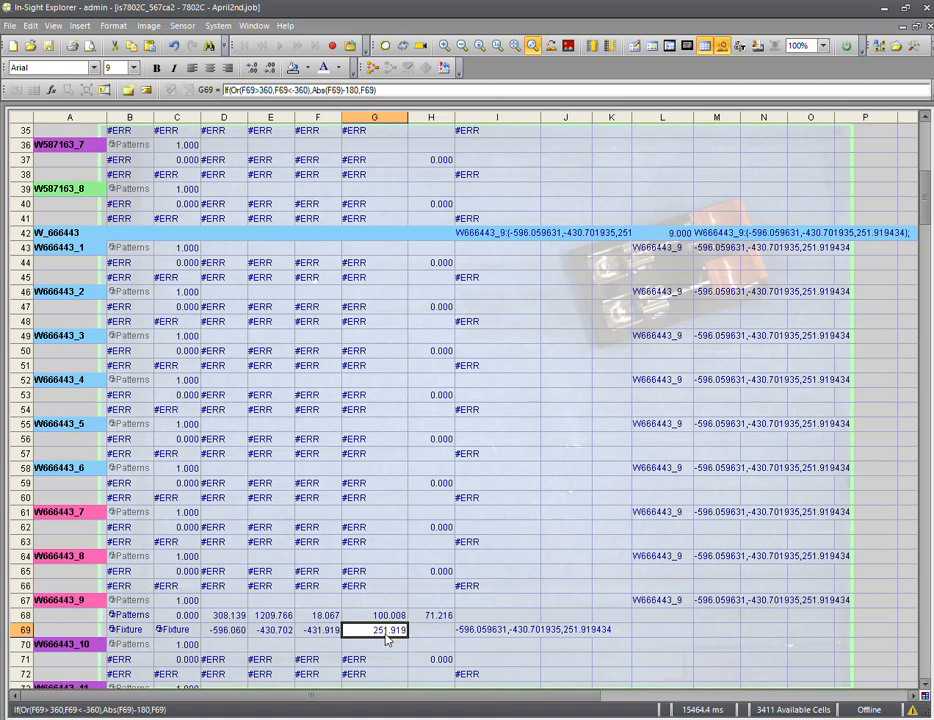
Restore the W666443_9 angle formula in F69 to GetAngle(B69)-GetAngle(C69)+90
click(313, 638)
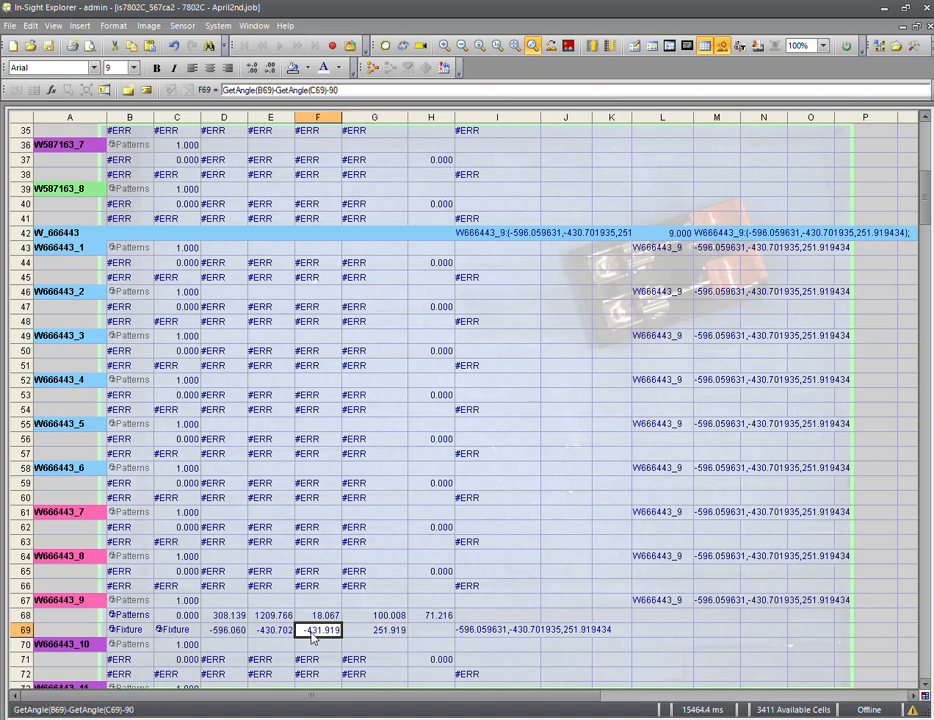
click(331, 90)
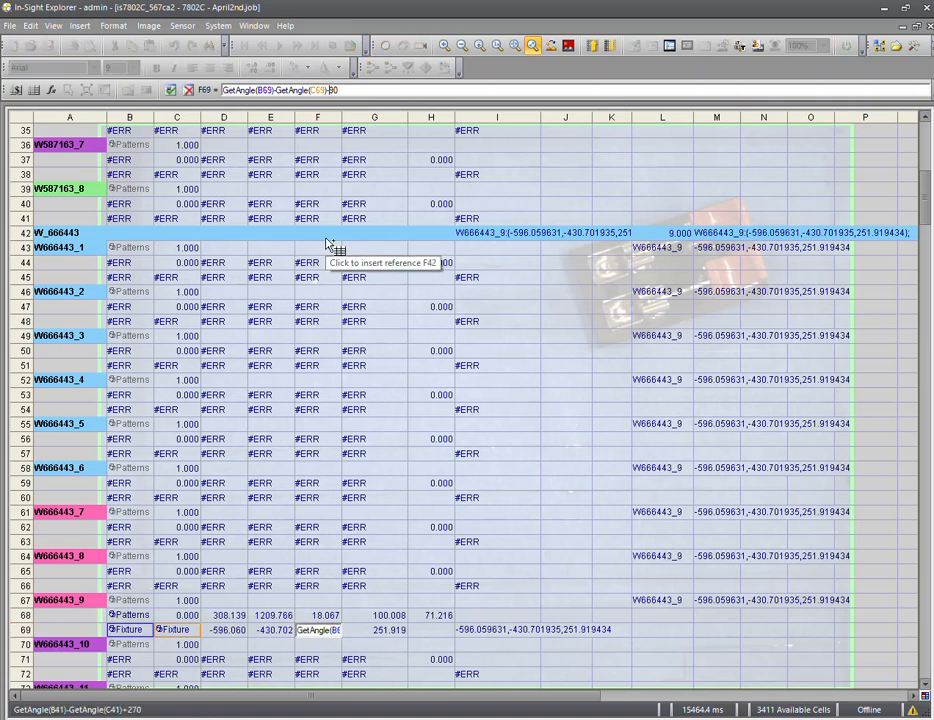
key(BackSpace)
key(BackSpace)
text(+)
key(Return)
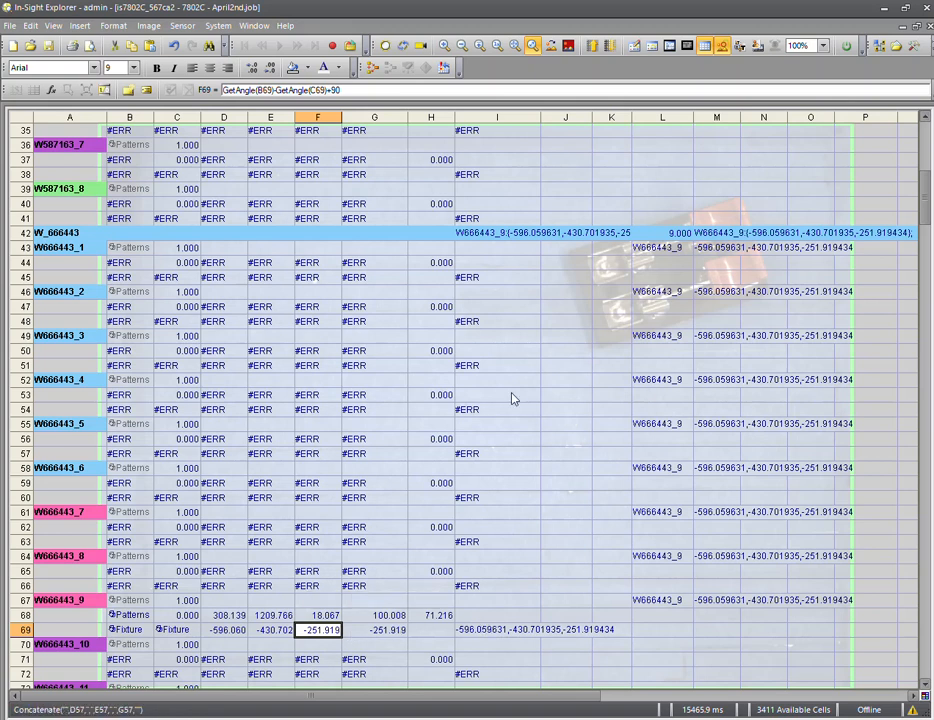
Review the angle correction in G69, the coordinate string in I69 and the W_666443 output in M42, and return to the column headings
click(378, 630)
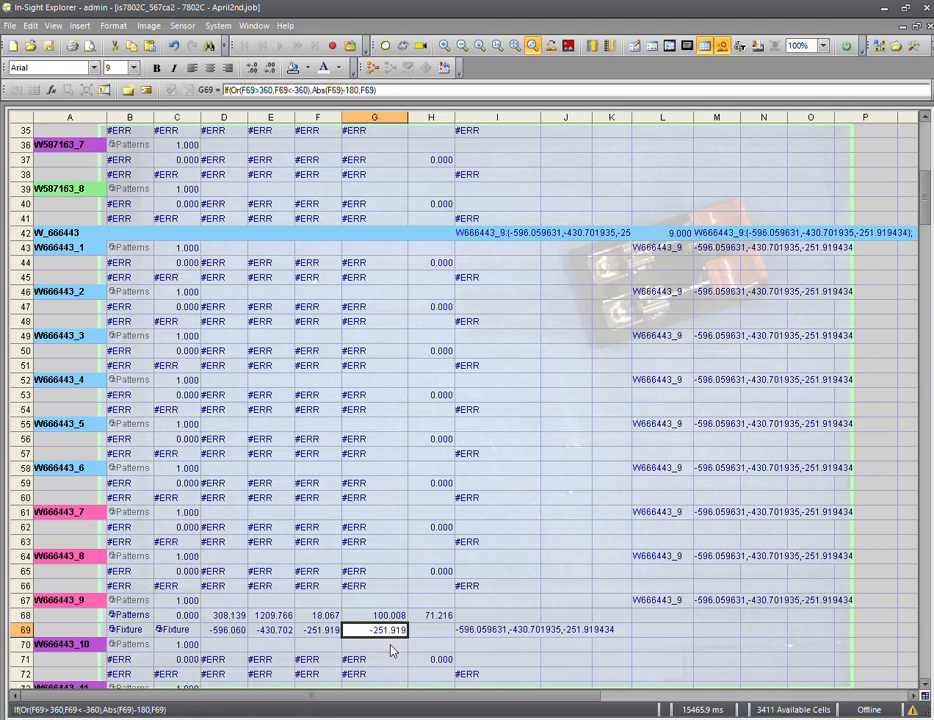
click(474, 634)
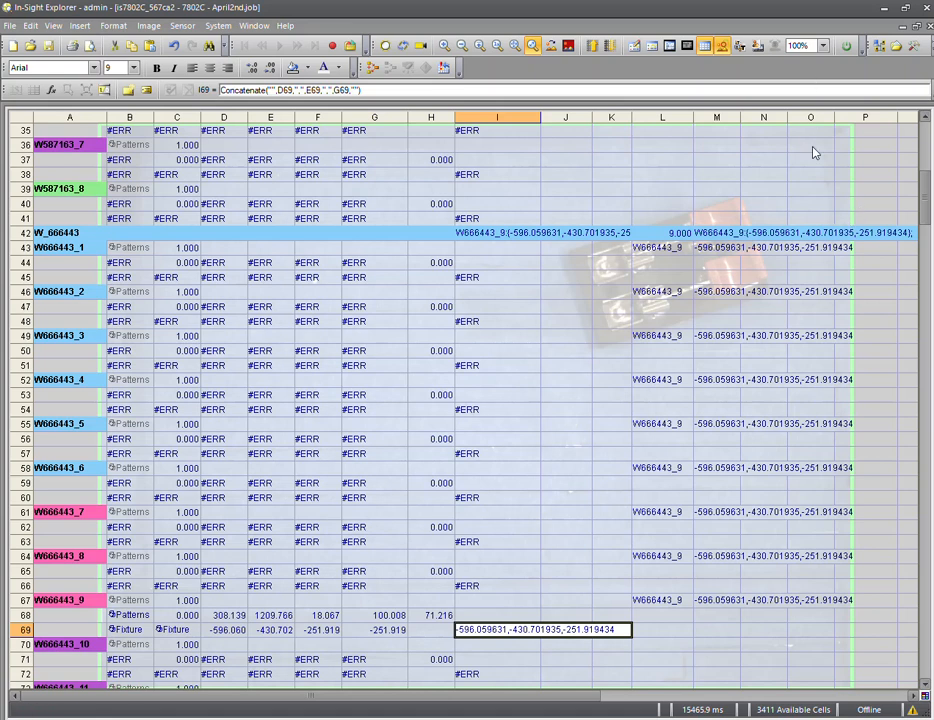
click(722, 236)
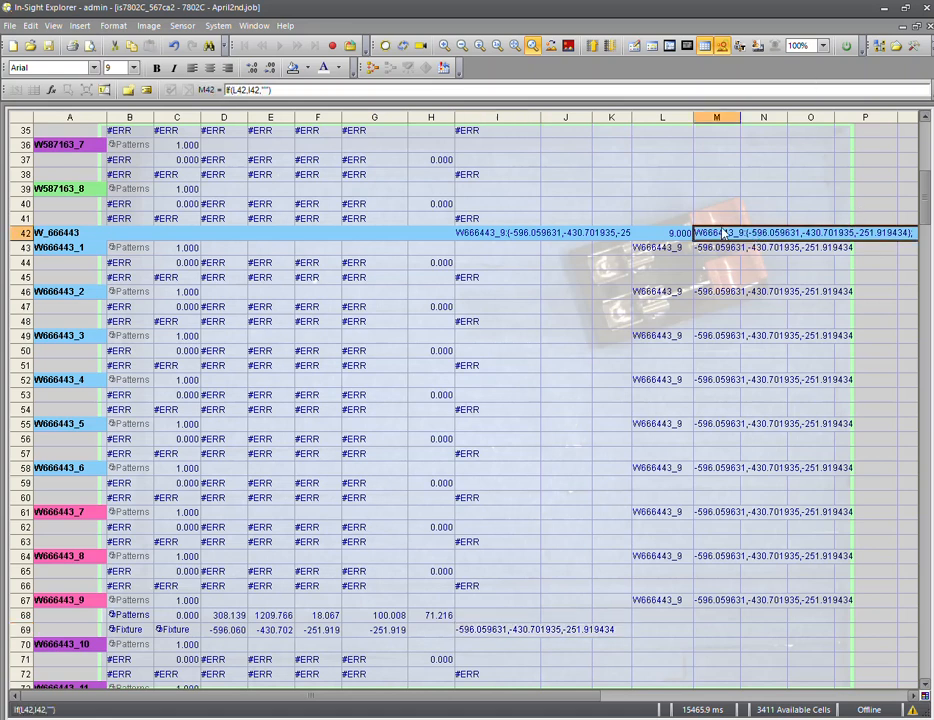
scroll(734, 246, up, 10)
scroll(736, 250, up, 2)
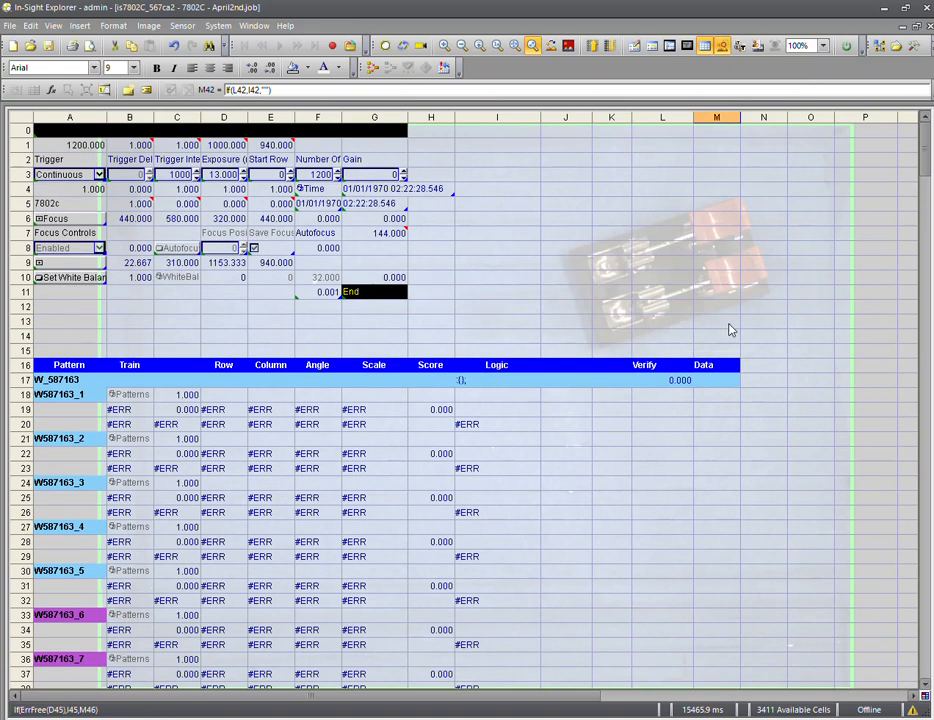
Look over the W_587163, W_666443 and W_685724 pattern blocks and compare their Logic, Verify and Data cells
scroll(777, 417, down, 12)
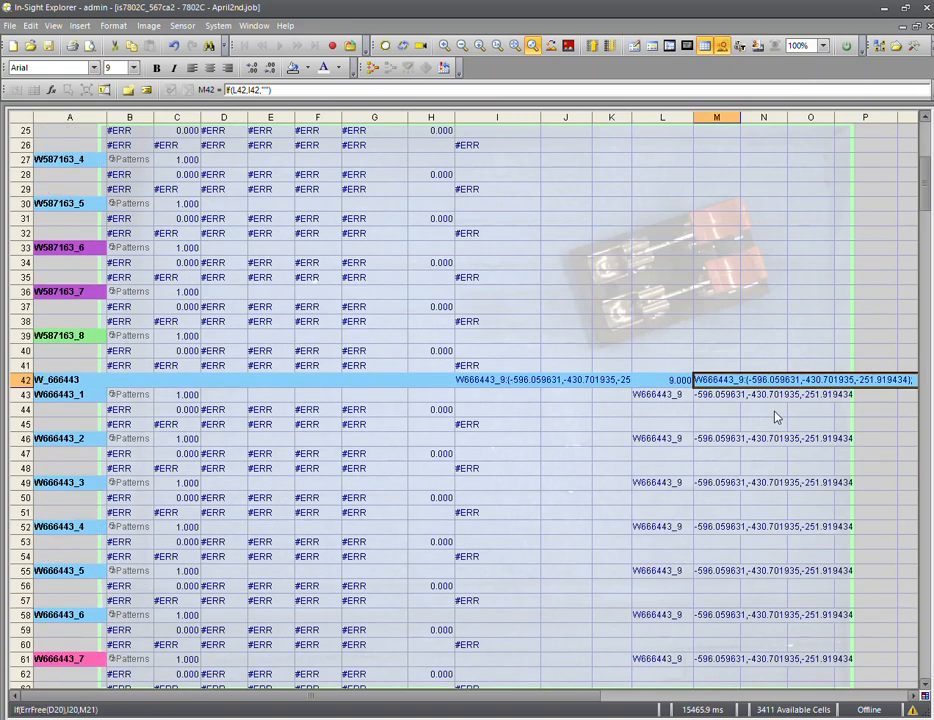
scroll(731, 348, up, 8)
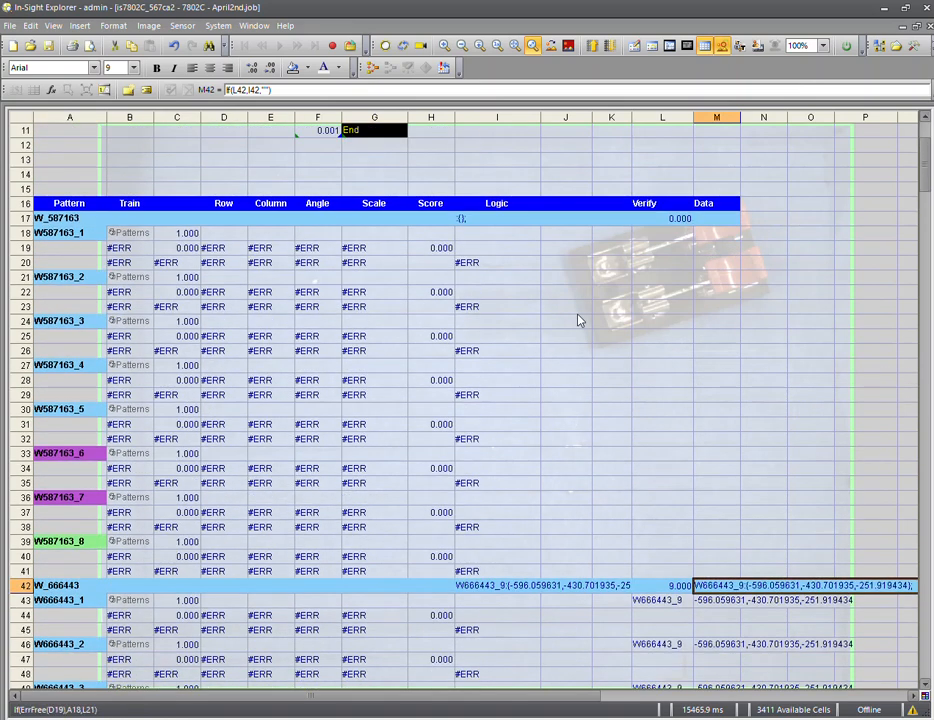
scroll(680, 410, down, 1)
scroll(673, 430, down, 18)
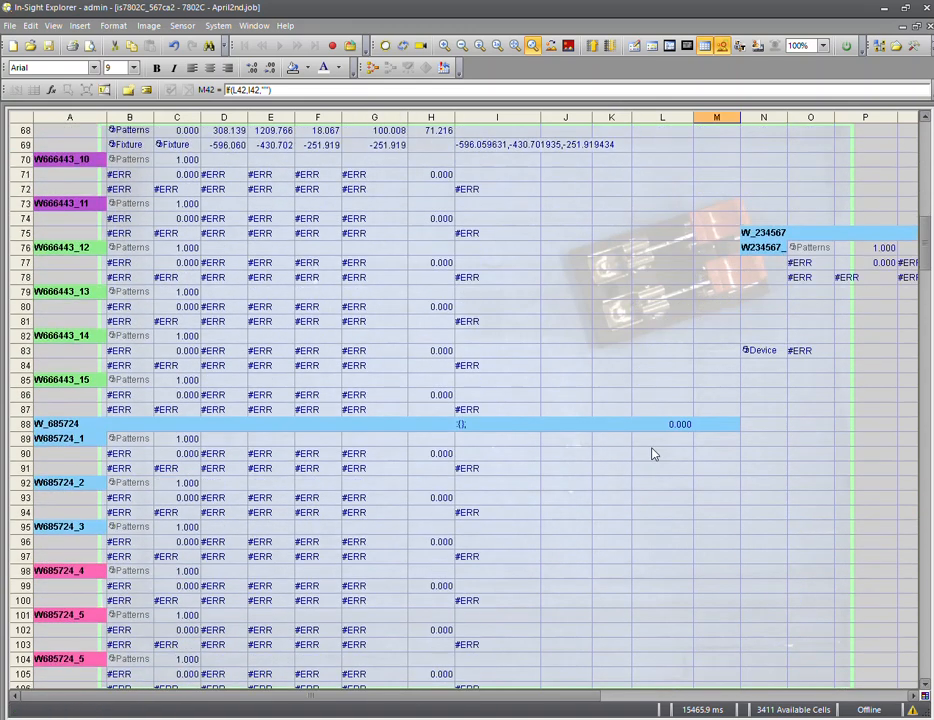
scroll(673, 350, up, 14)
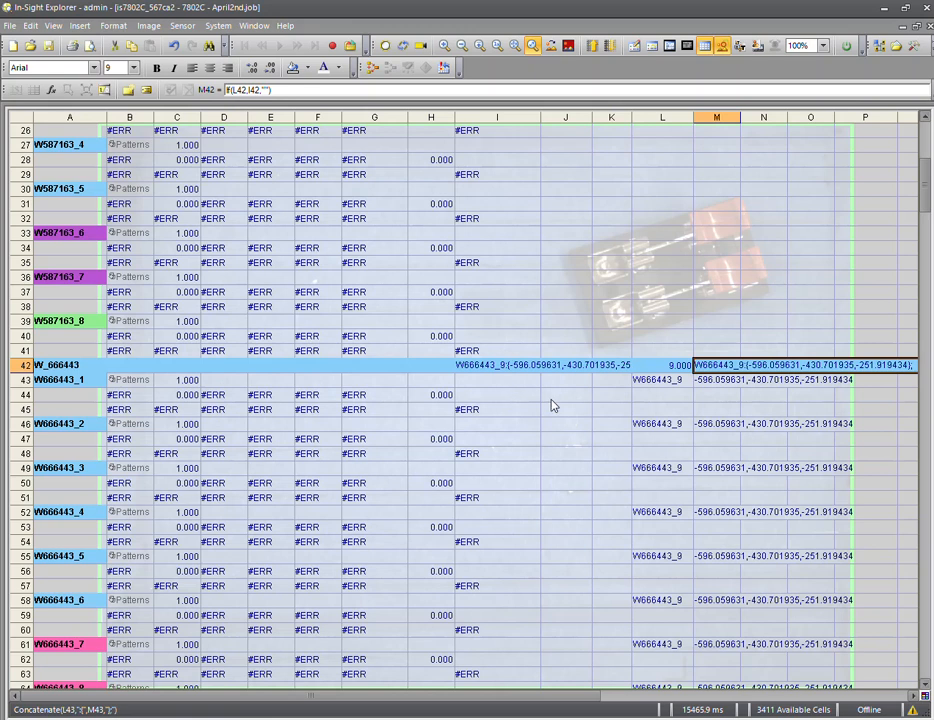
Inspect the W666443_9 world row, column and angle formulas in D69, E69 and F69
scroll(551, 405, down, 3)
click(226, 630)
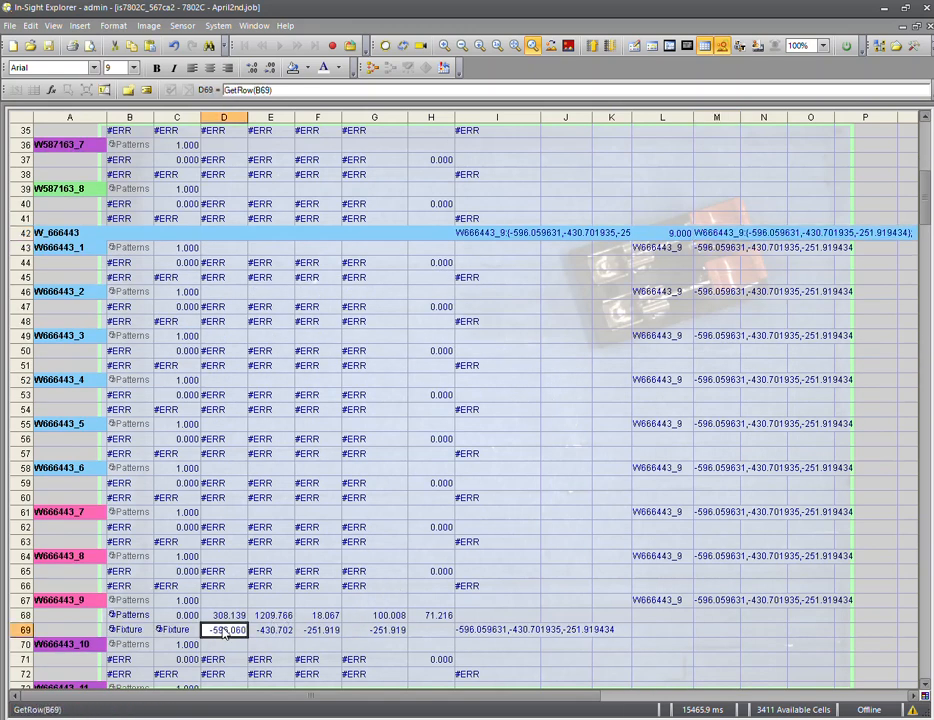
click(268, 630)
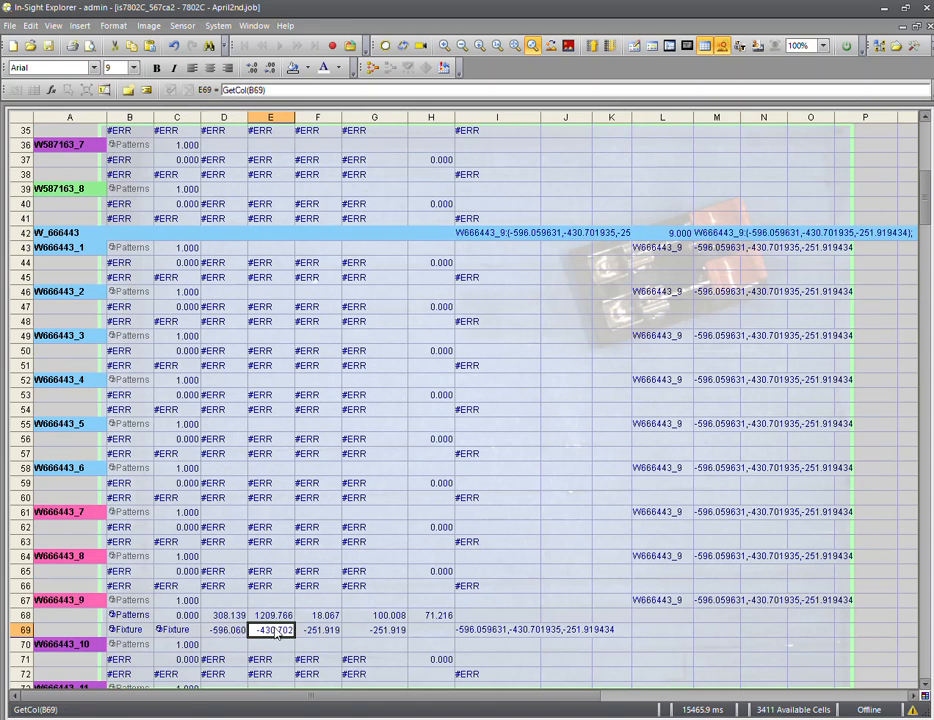
click(305, 631)
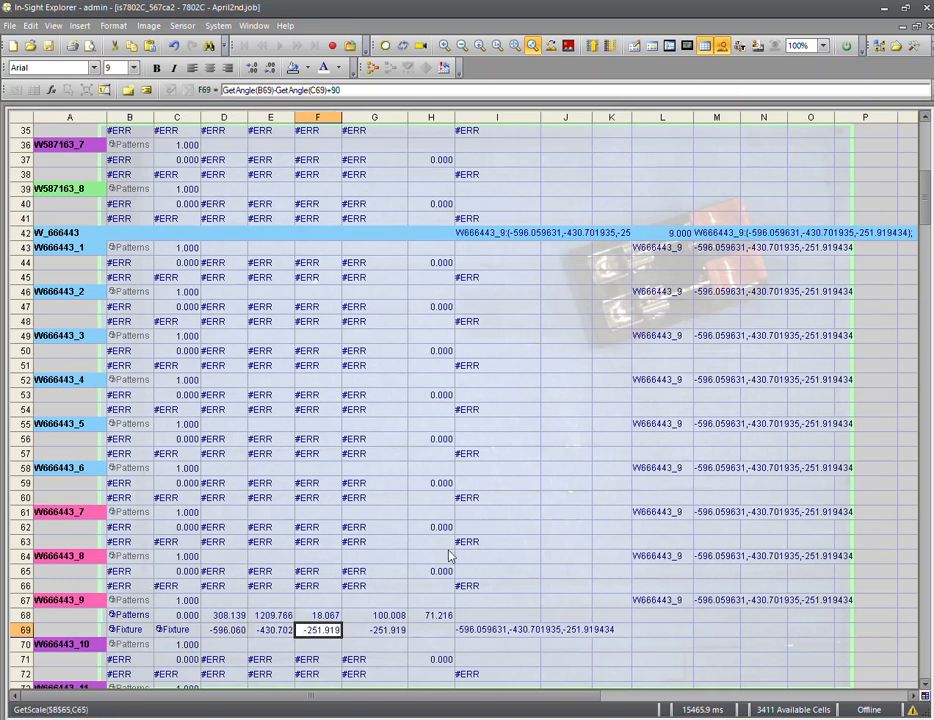
Inspect the W_666443 output formula in M42 and open the length formula in L42 to show the cell it references
scroll(535, 525, up, 4)
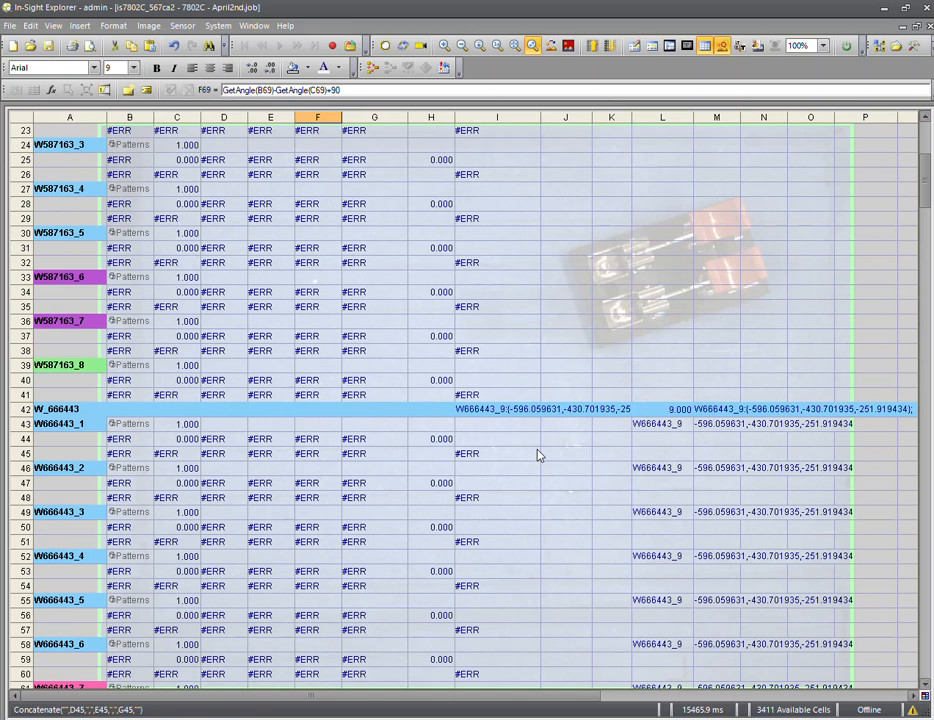
click(585, 456)
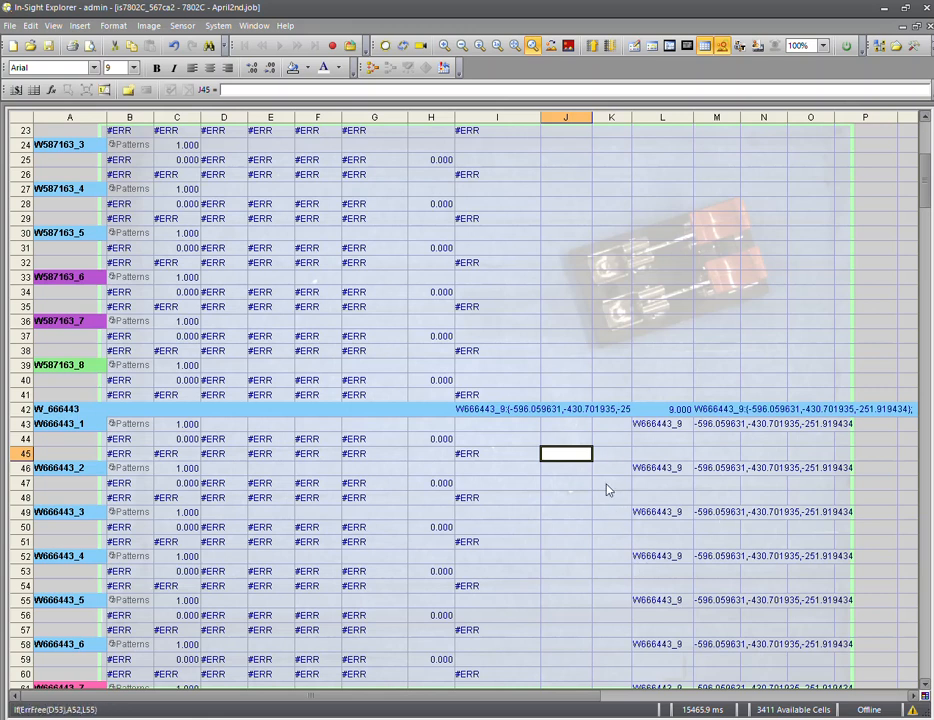
click(767, 412)
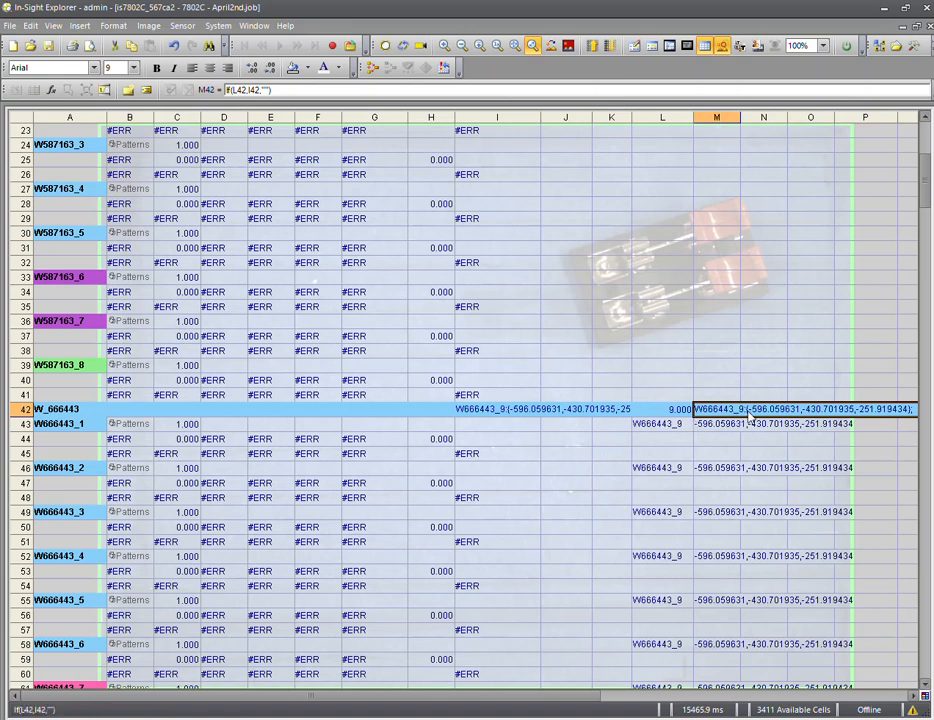
mouse_move(580, 695)
mouse_down()
mouse_move(602, 695)
mouse_move(579, 695)
mouse_up()
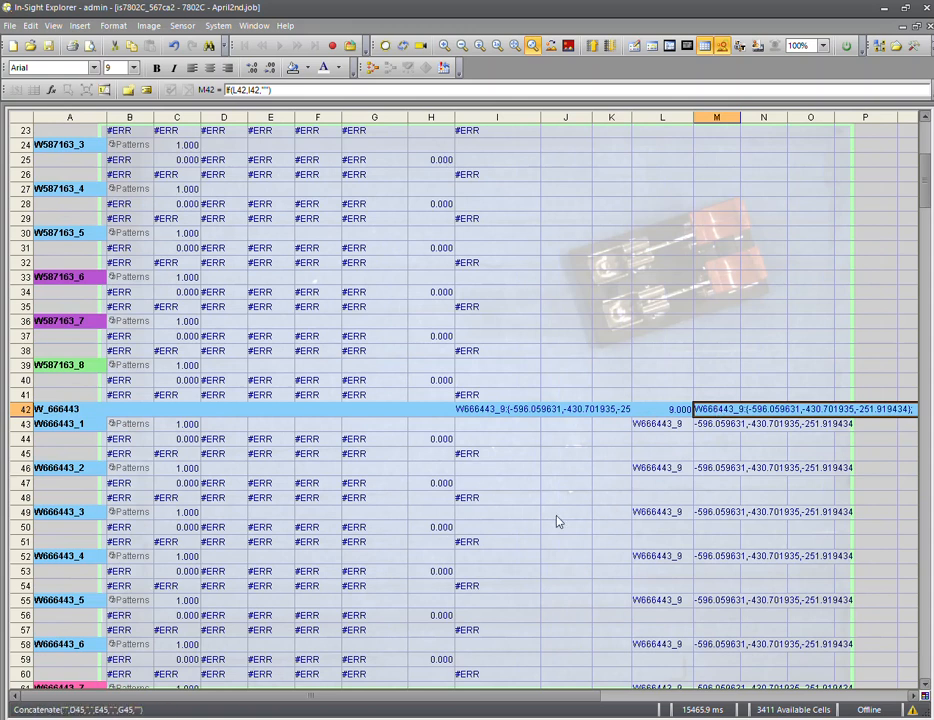
click(679, 412)
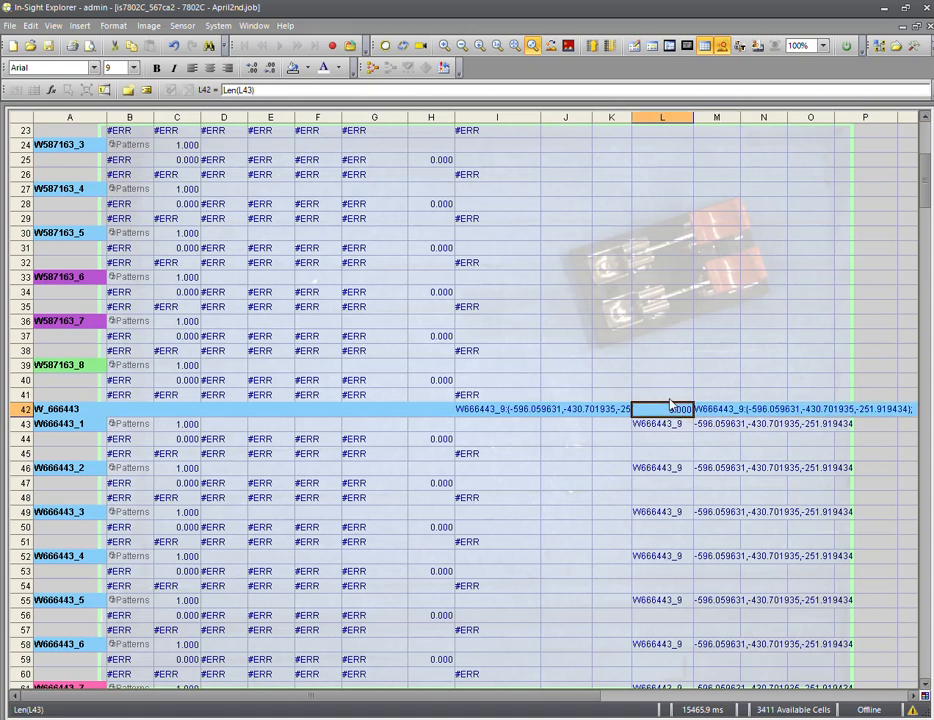
click(228, 90)
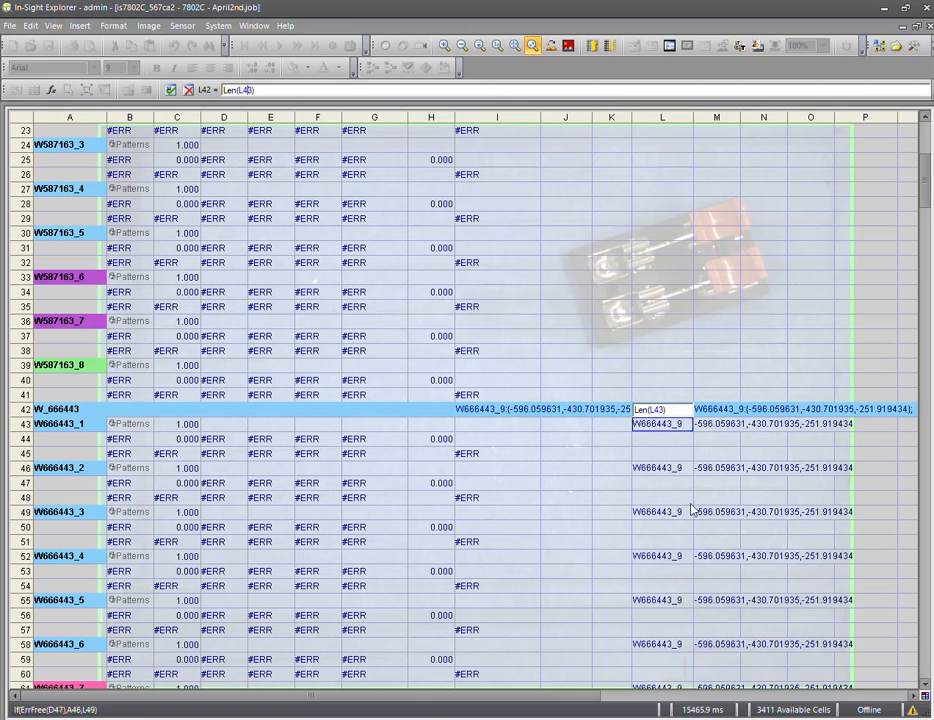
Close the L42 formula unchanged and inspect the W_587163 Verify formulas in L17 and L18
scroll(691, 508, up, 7)
scroll(691, 508, down, 4)
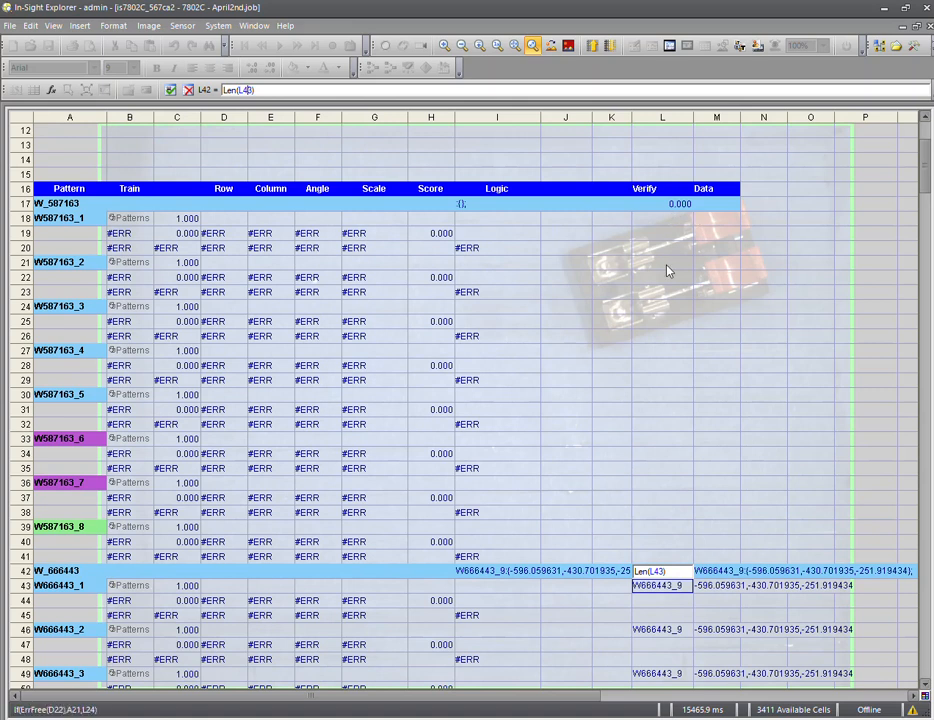
key(Return)
click(660, 205)
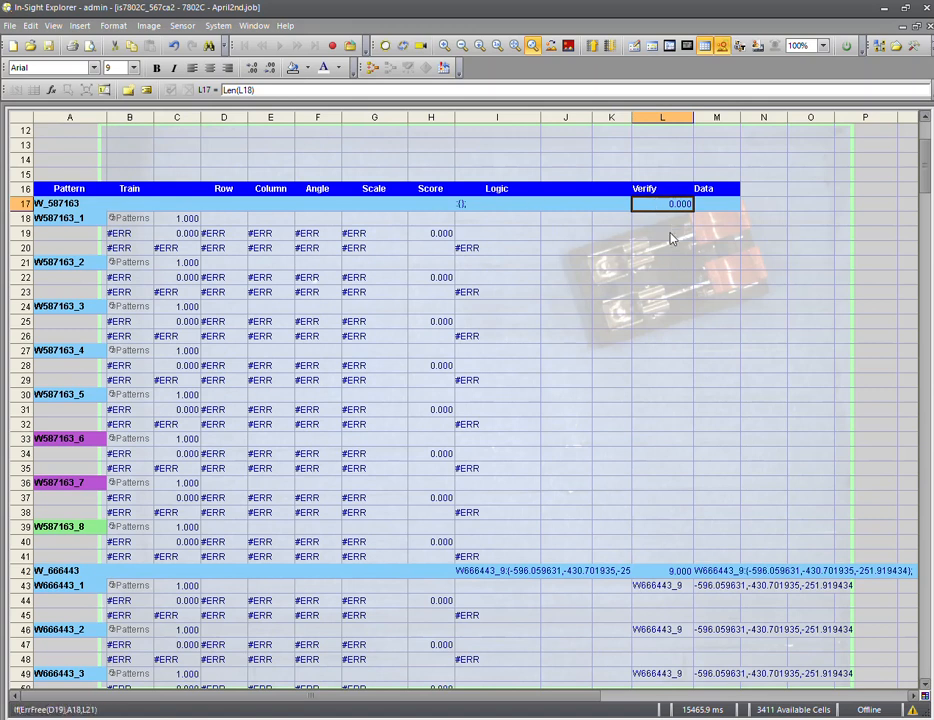
click(666, 219)
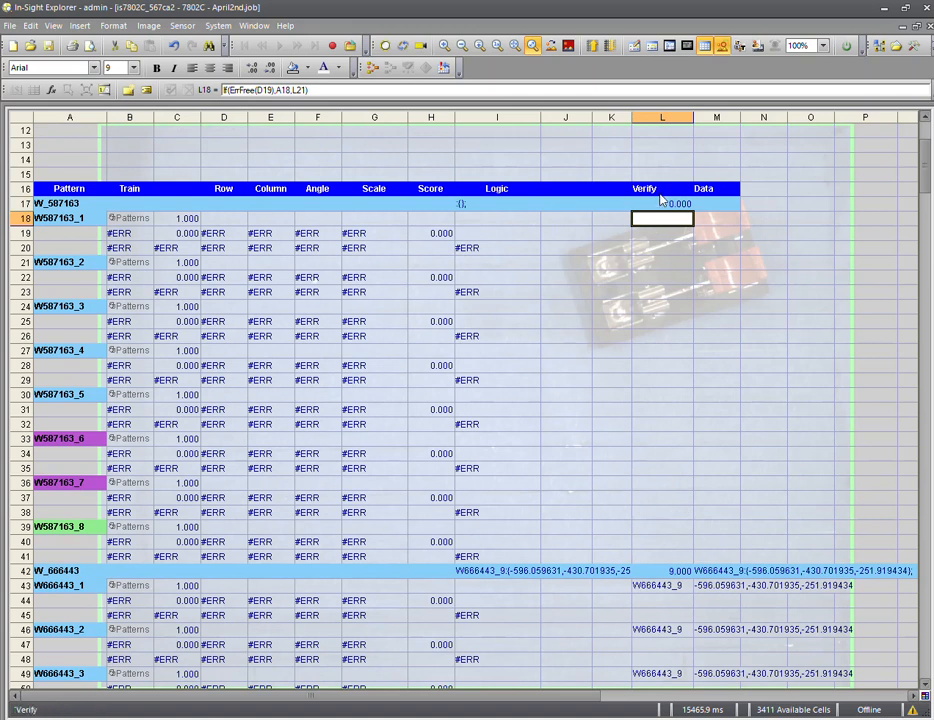
Open the Verify formula in L43 to trace its references D44, A43 and L46, and follow the chain to row 67
scroll(730, 531, down, 4)
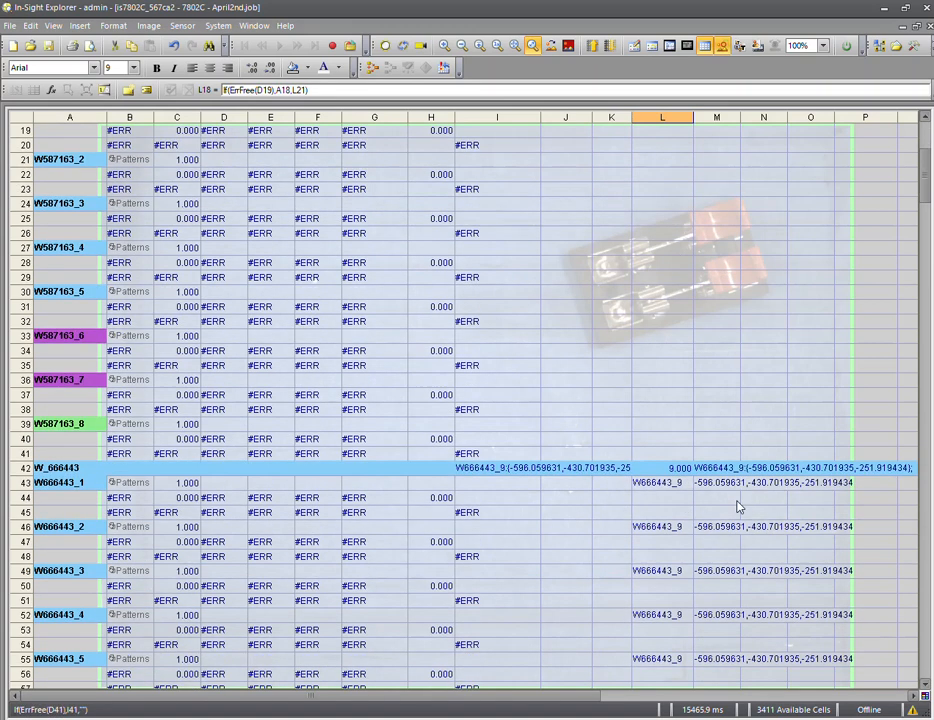
click(667, 399)
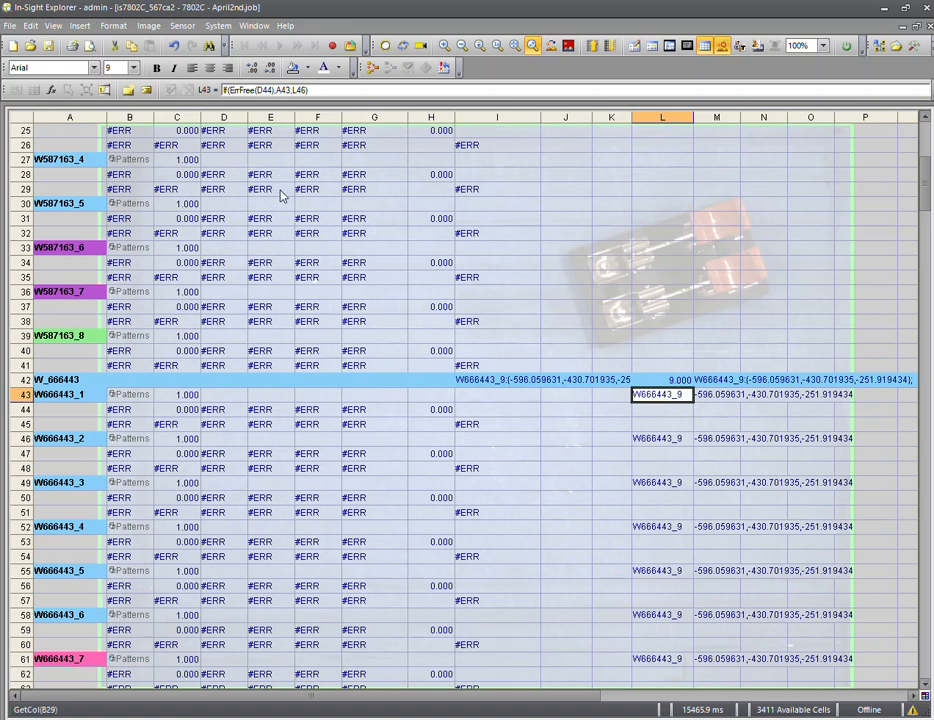
click(243, 92)
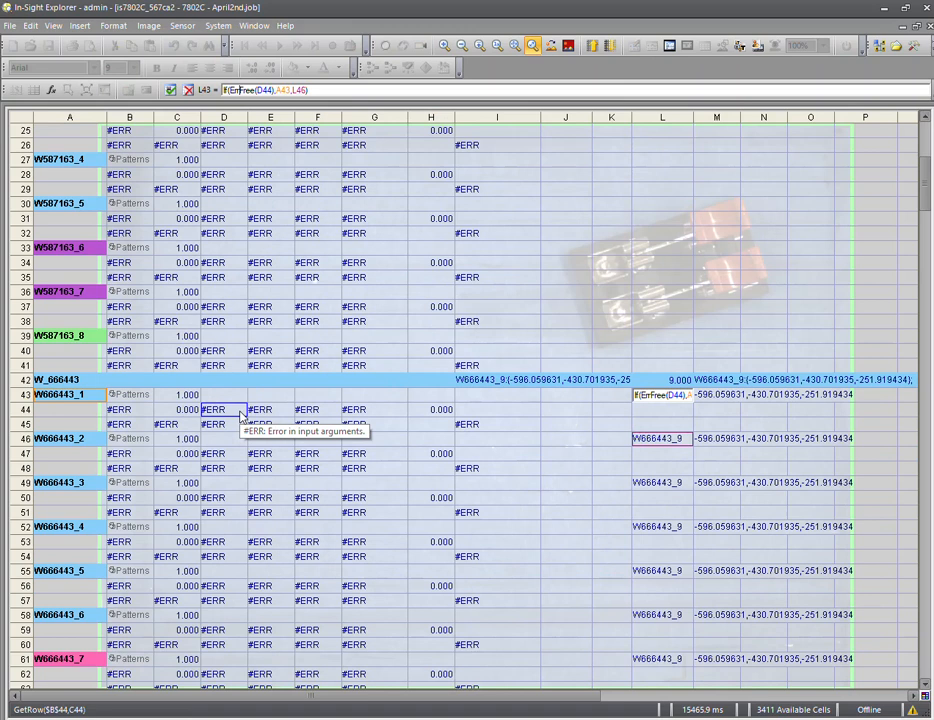
scroll(241, 414, down, 1)
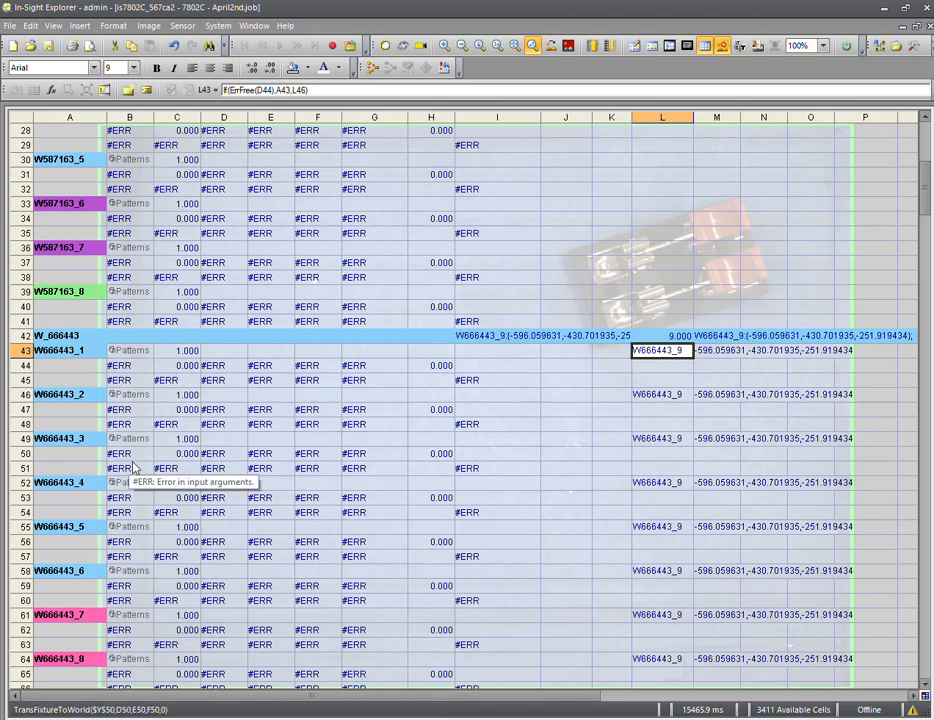
scroll(231, 499, down, 3)
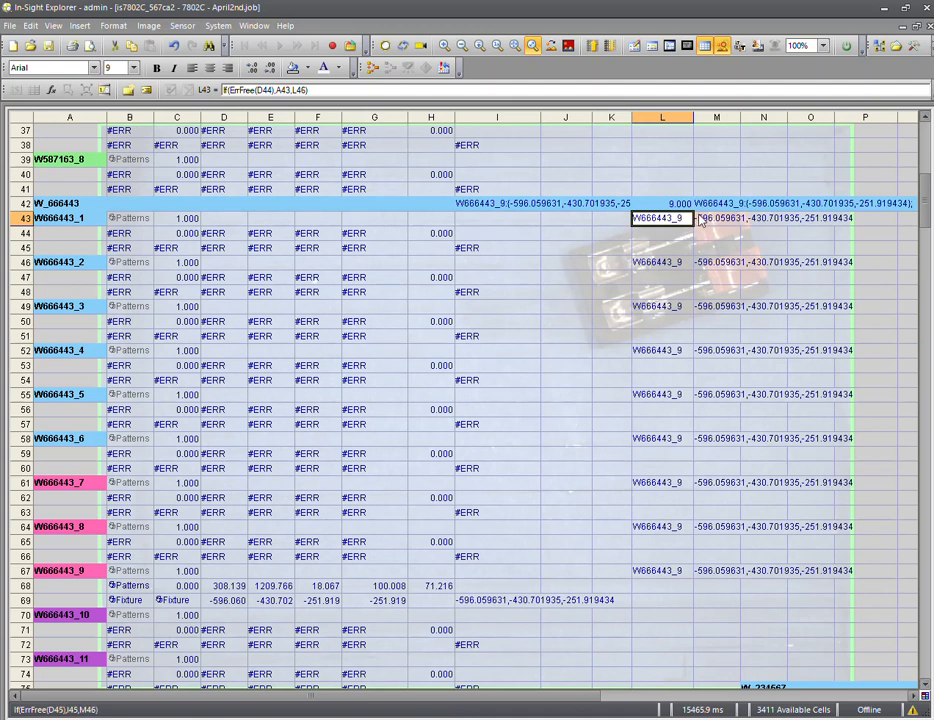
Inspect the W666443_9 trained pattern in B67 and highlight the W_666443 name and coordinate cells L43 and M43
click(130, 574)
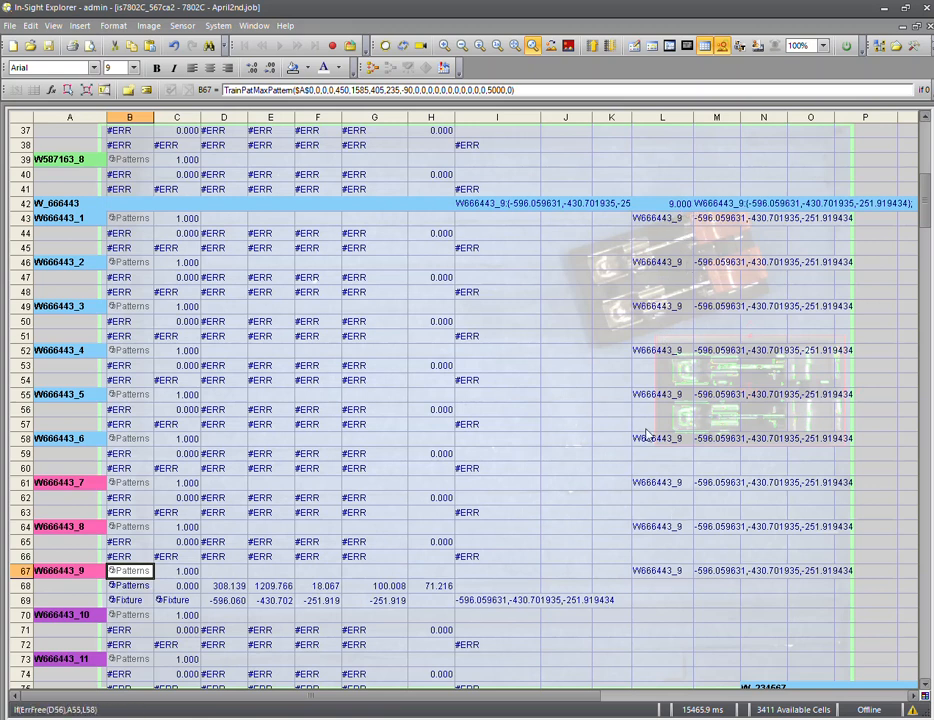
click(690, 219)
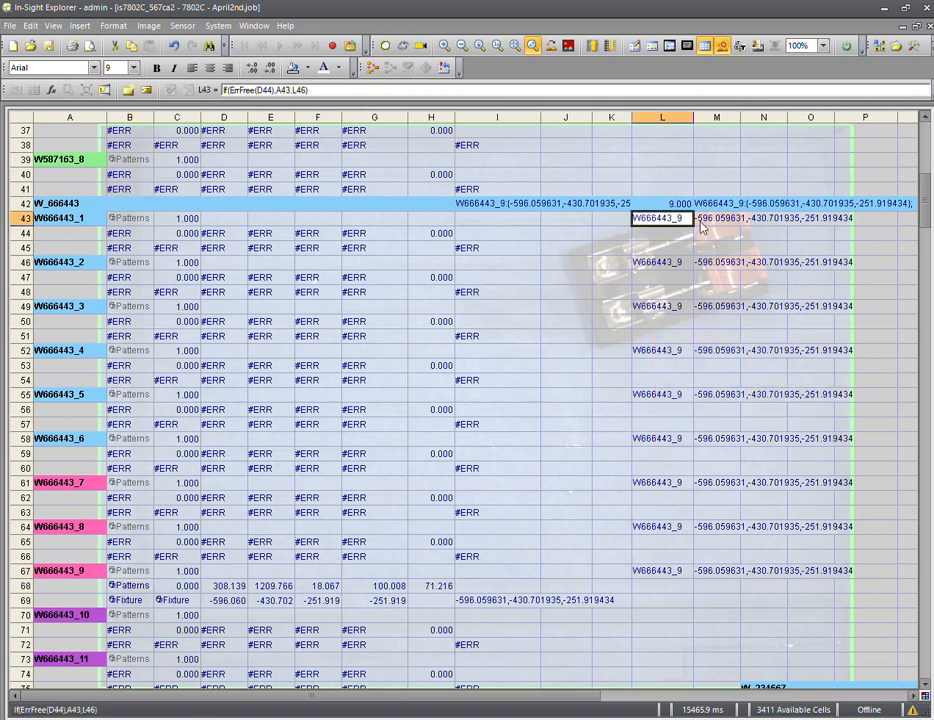
shift+click(720, 228)
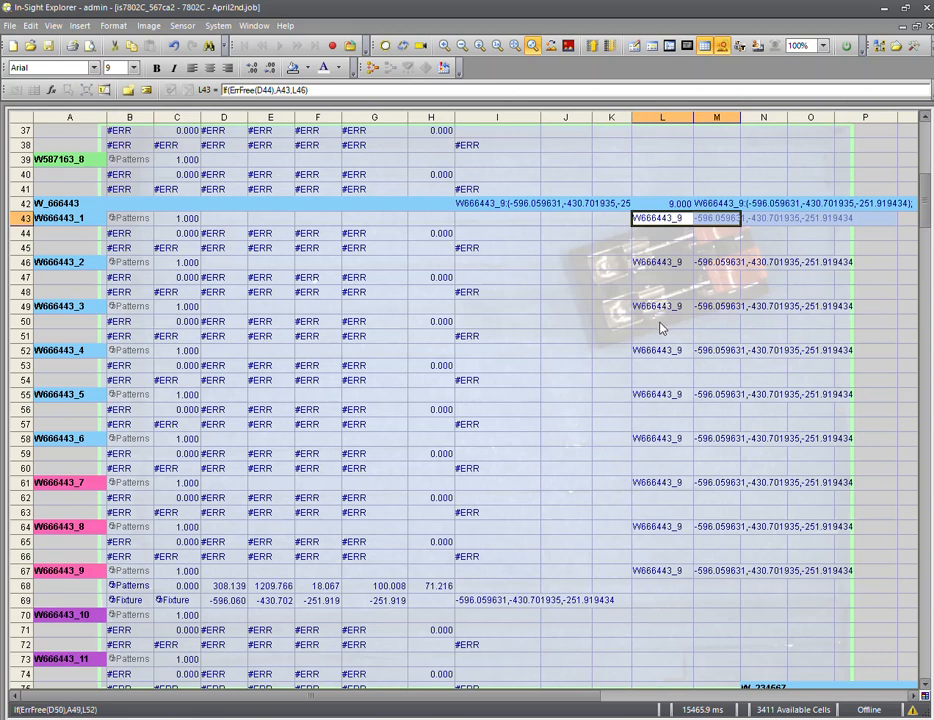
click(658, 235)
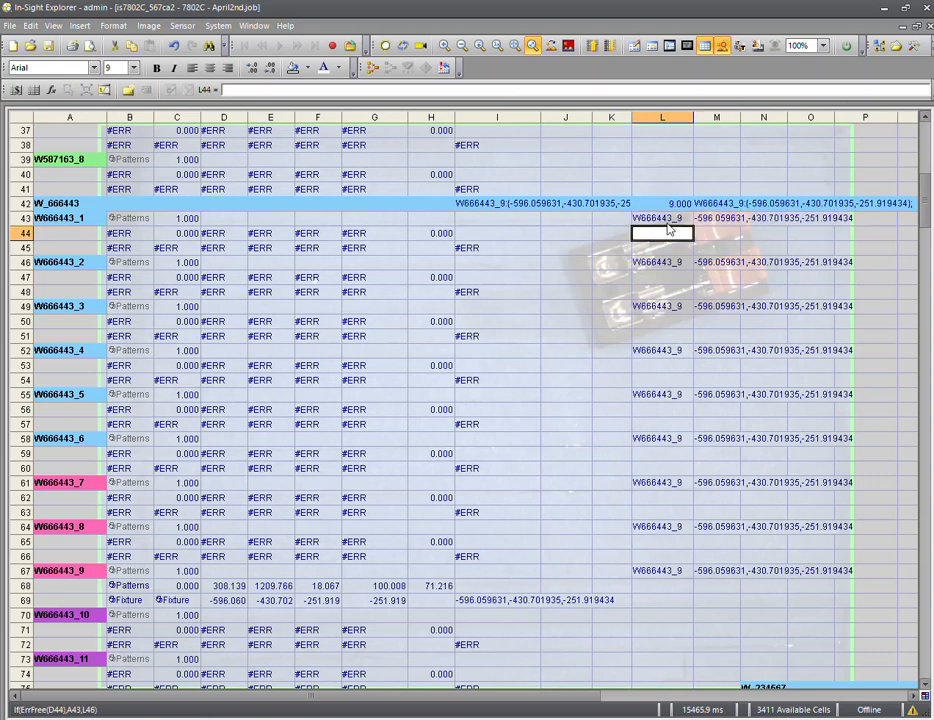
drag(667, 221, 700, 224)
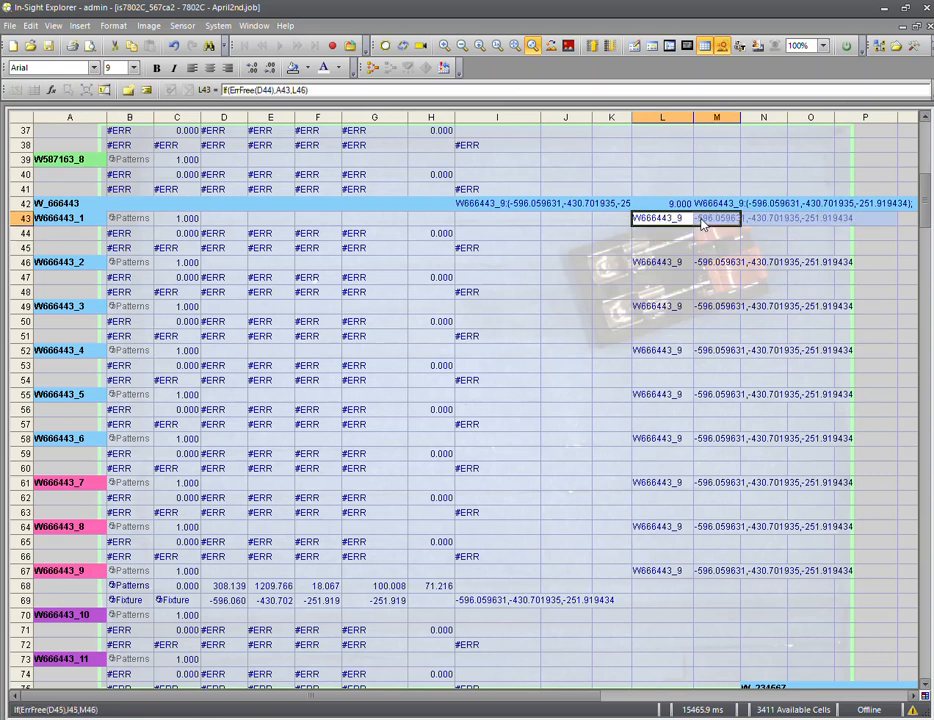
Trace how I42 concatenates L43 and M43, and how M42 uses the length check in L42
click(512, 213)
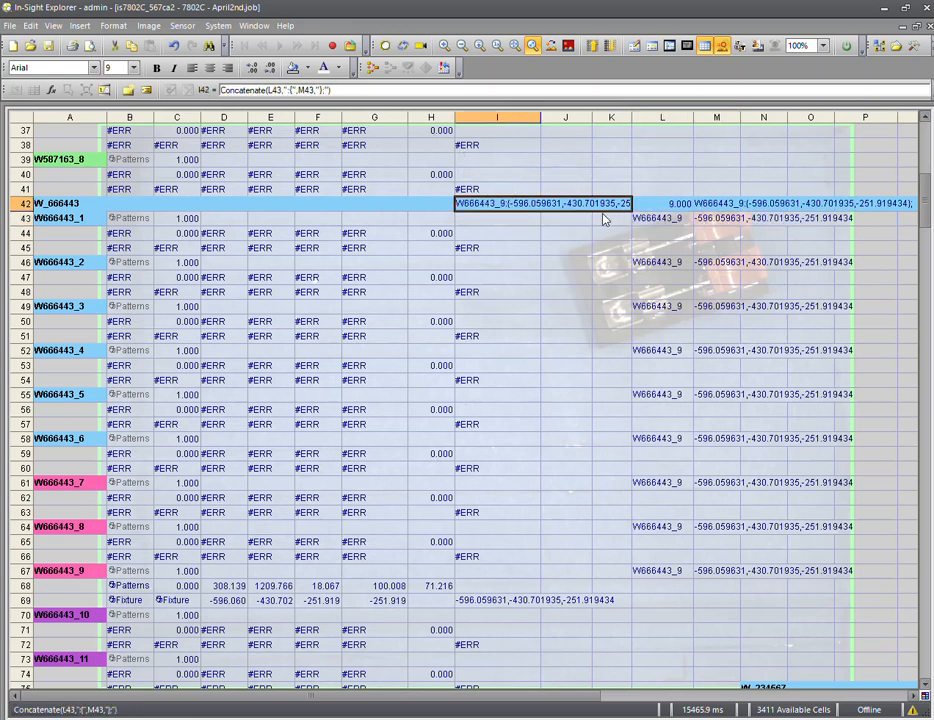
click(668, 222)
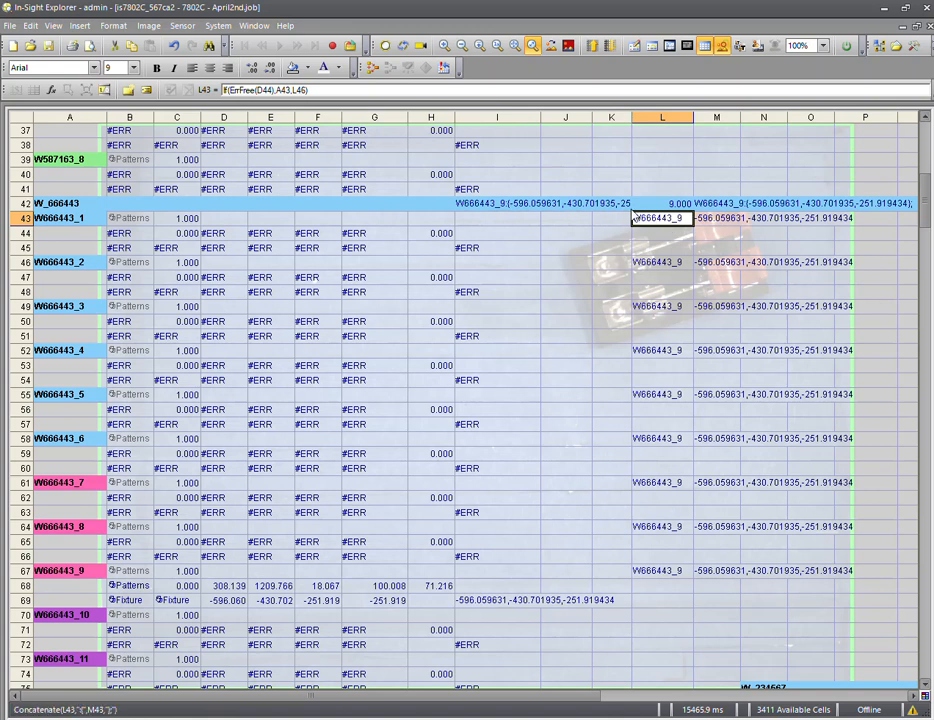
click(742, 217)
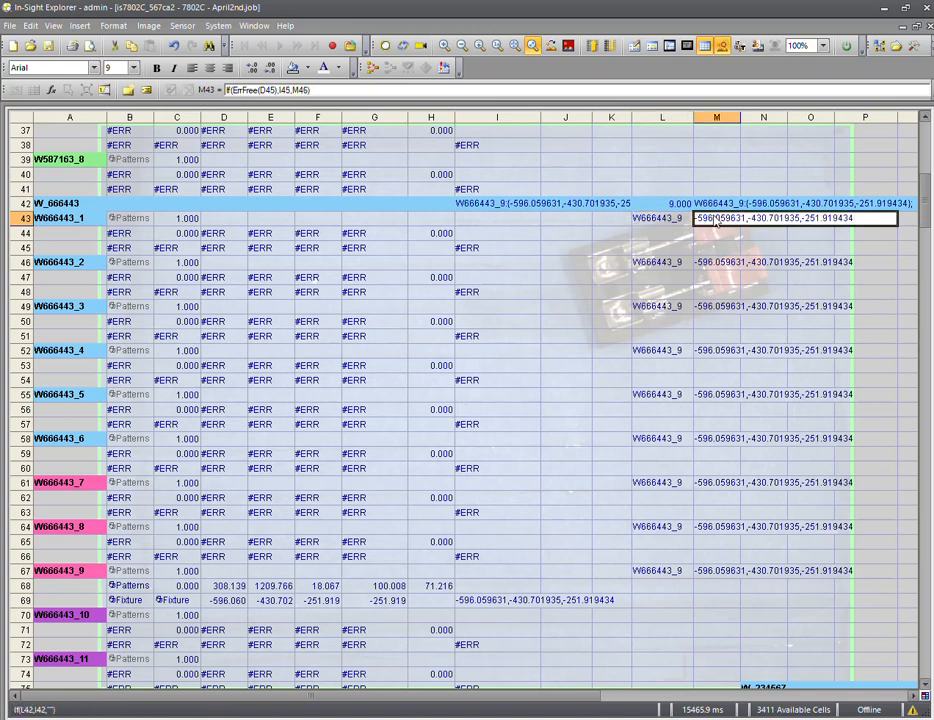
click(490, 206)
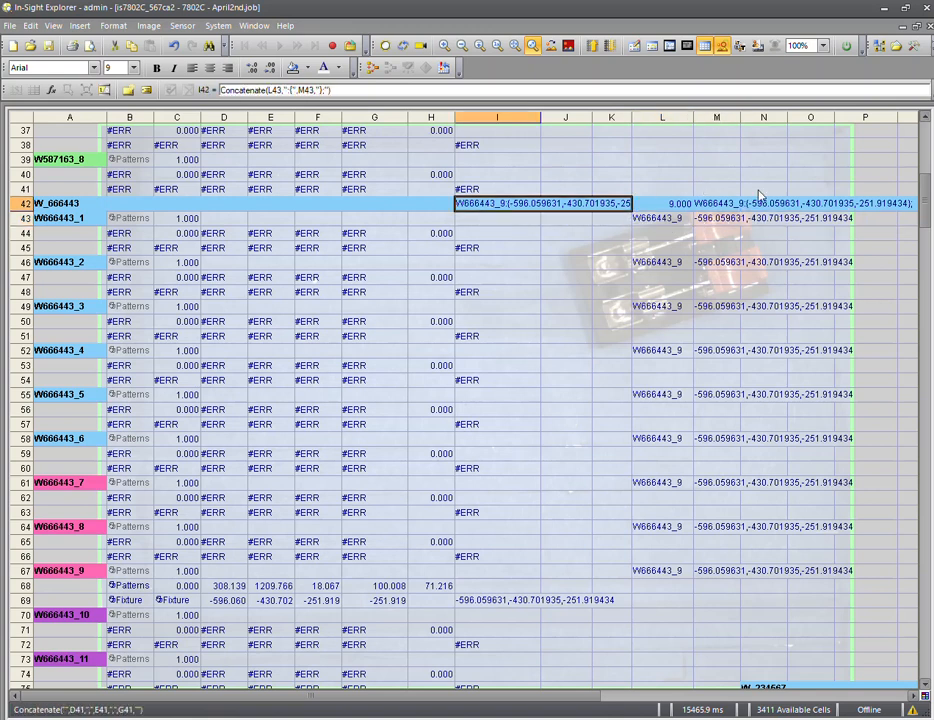
click(678, 206)
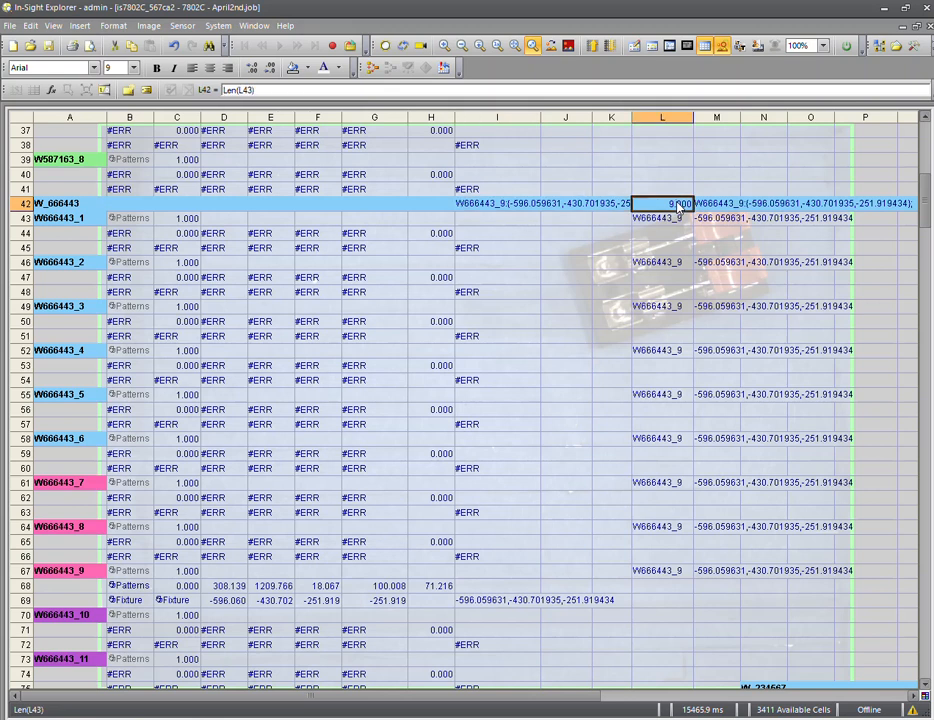
key(Right)
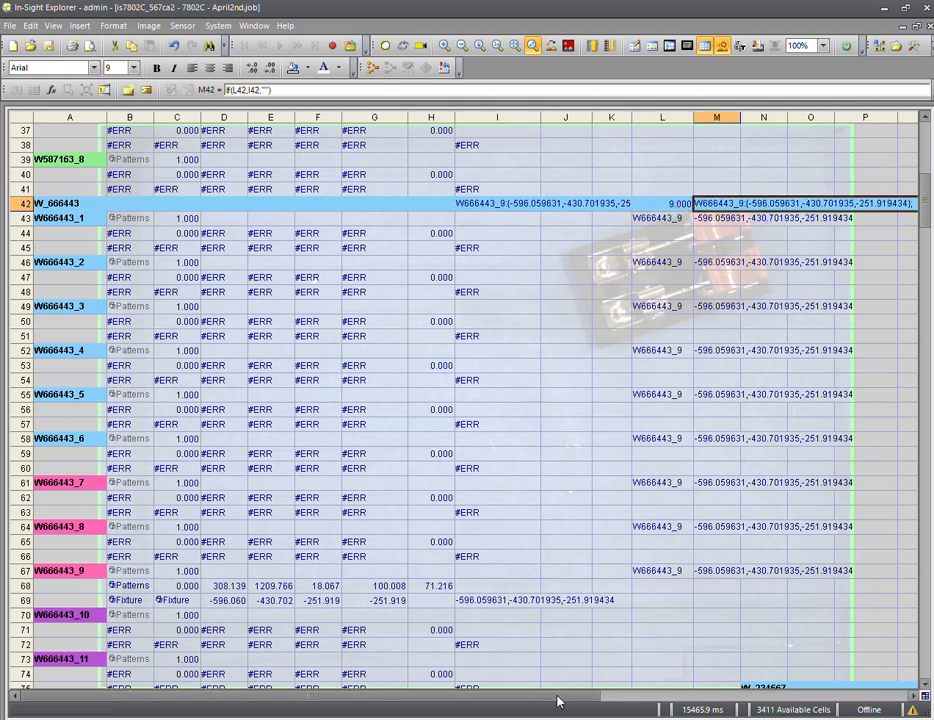
Open the WriteDevice formula in O83 to highlight the cells it references, and close it without changes
drag(559, 700, 592, 701)
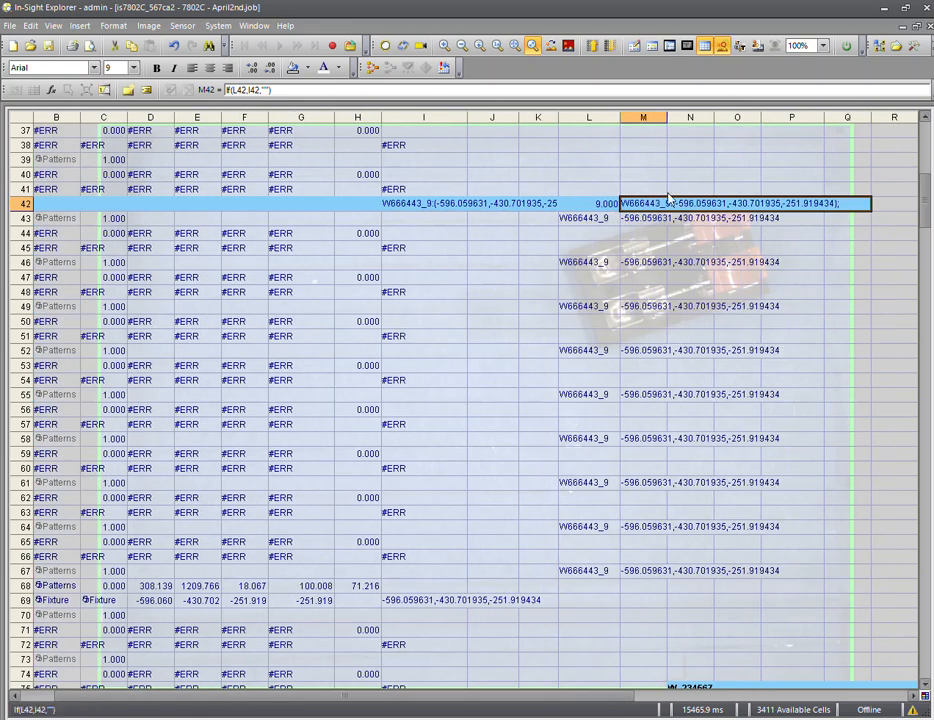
drag(657, 692, 805, 688)
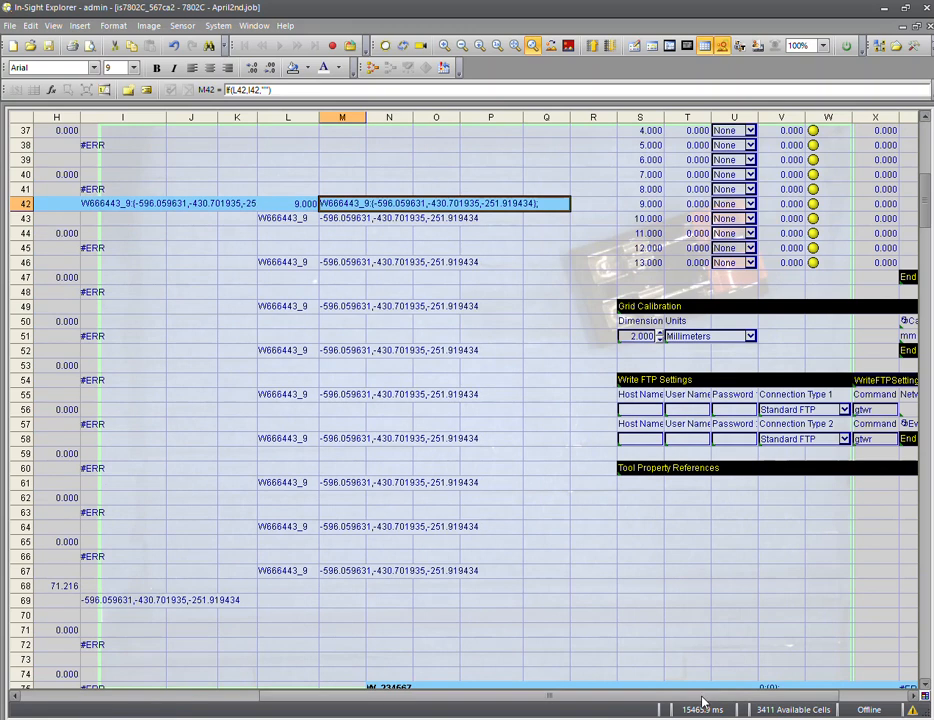
drag(703, 696, 787, 691)
scroll(644, 566, down, 3)
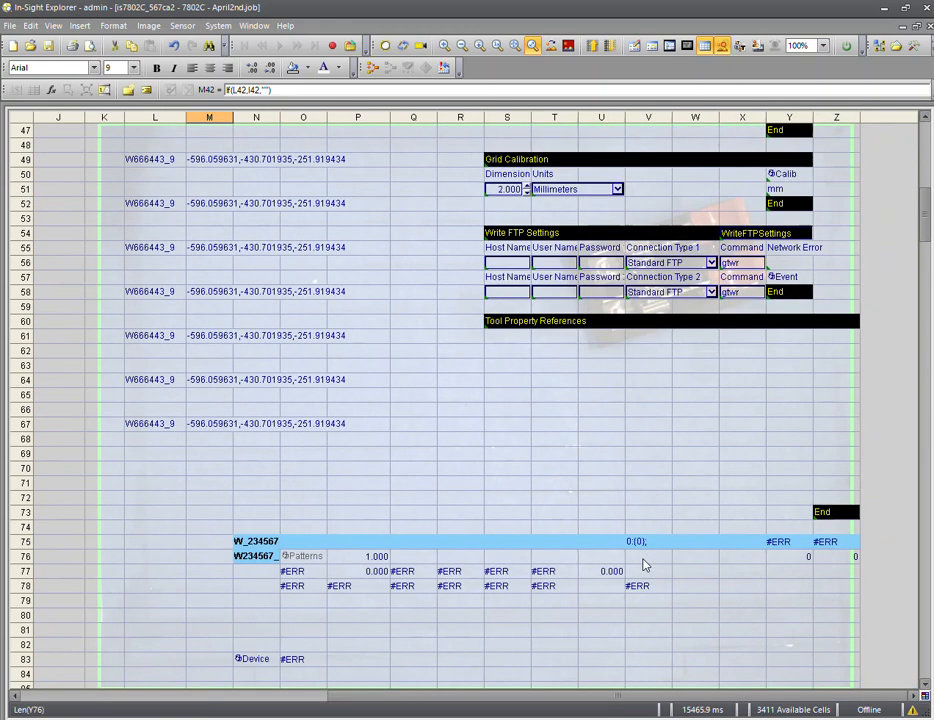
scroll(644, 566, down, 5)
click(292, 412)
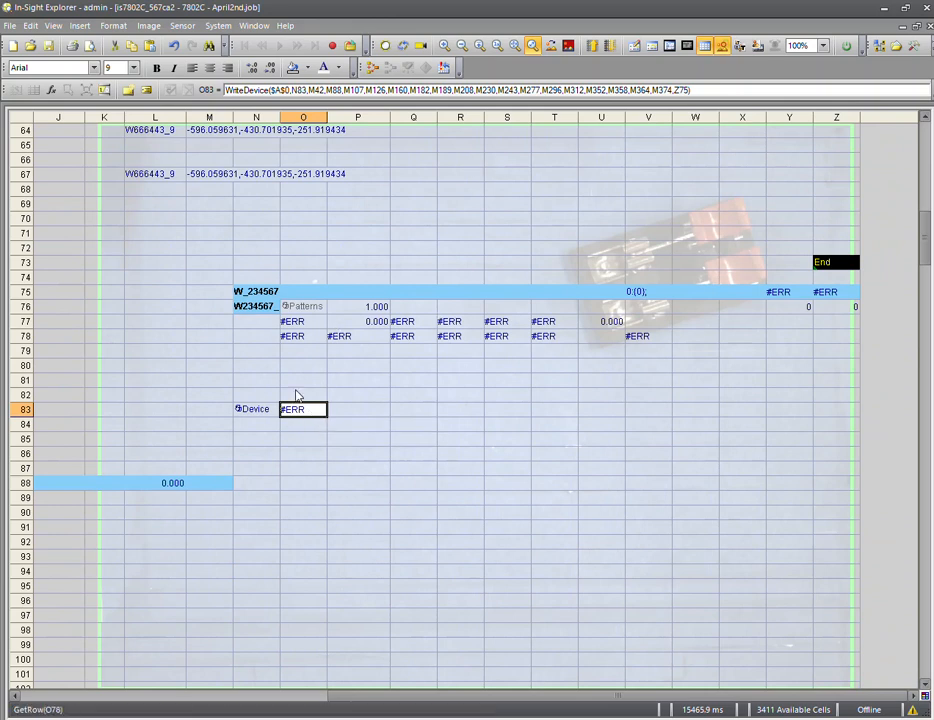
click(292, 90)
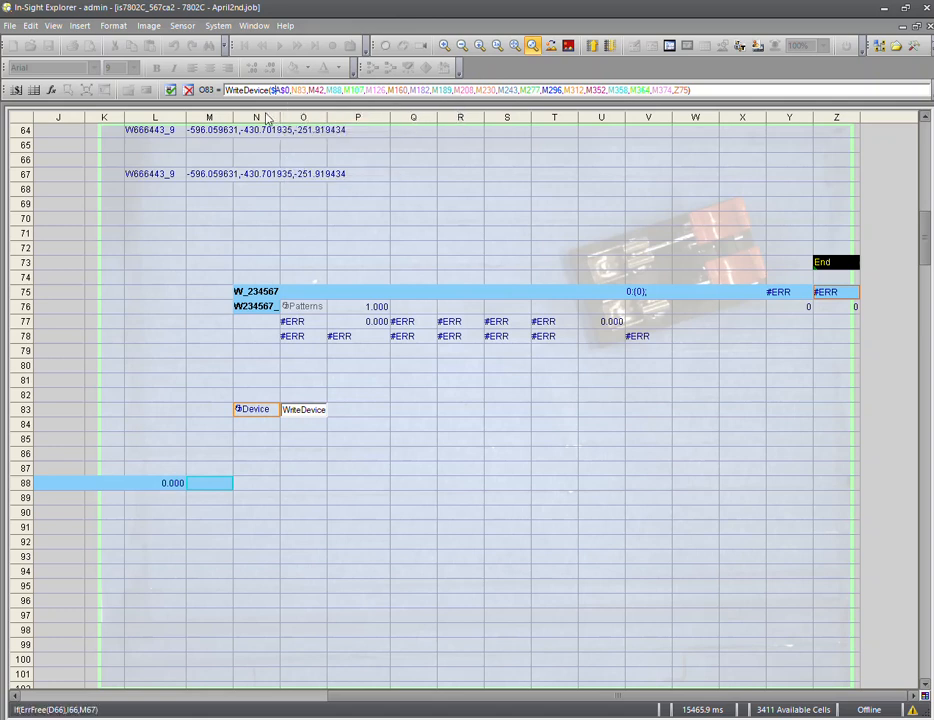
key(Escape)
Inspect the TCPDevice formula in N83 and review its host, port, protocol and packet type in the property sheet
click(266, 409)
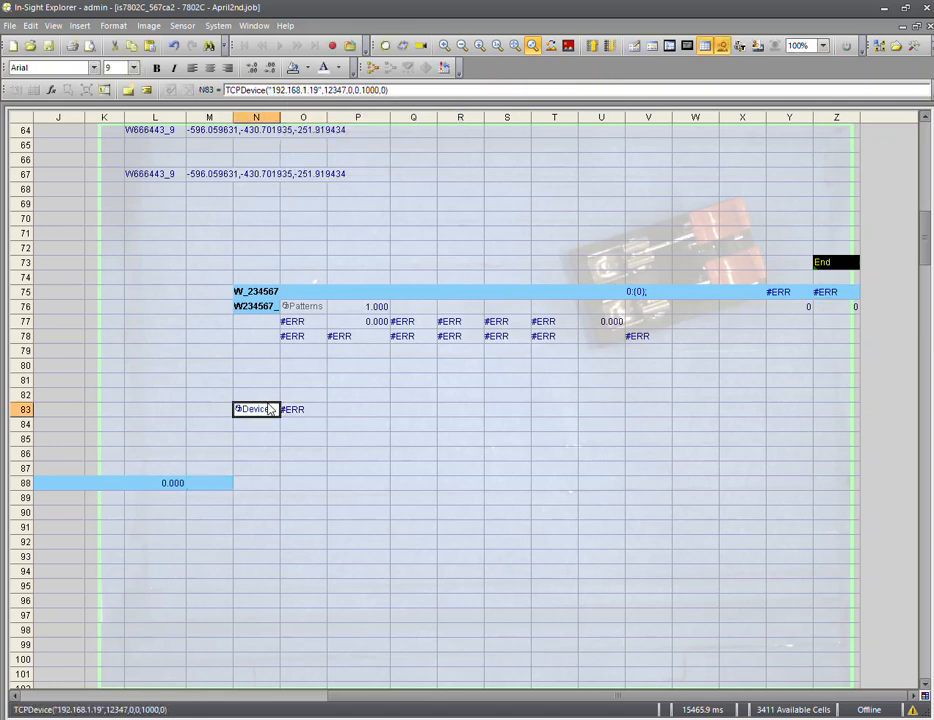
click(248, 91)
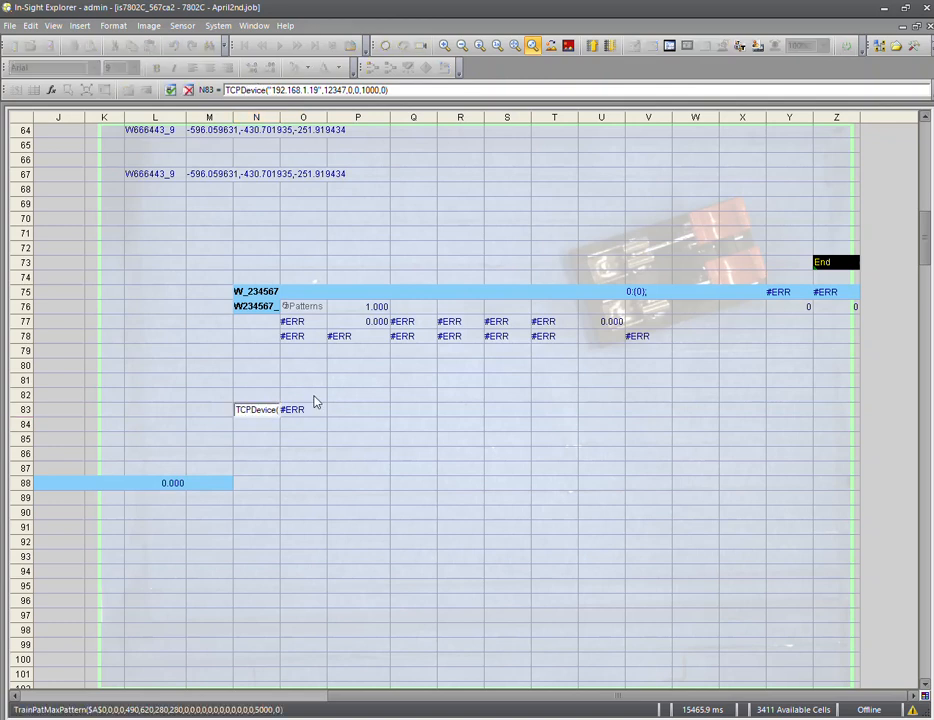
click(260, 409)
key(Return)
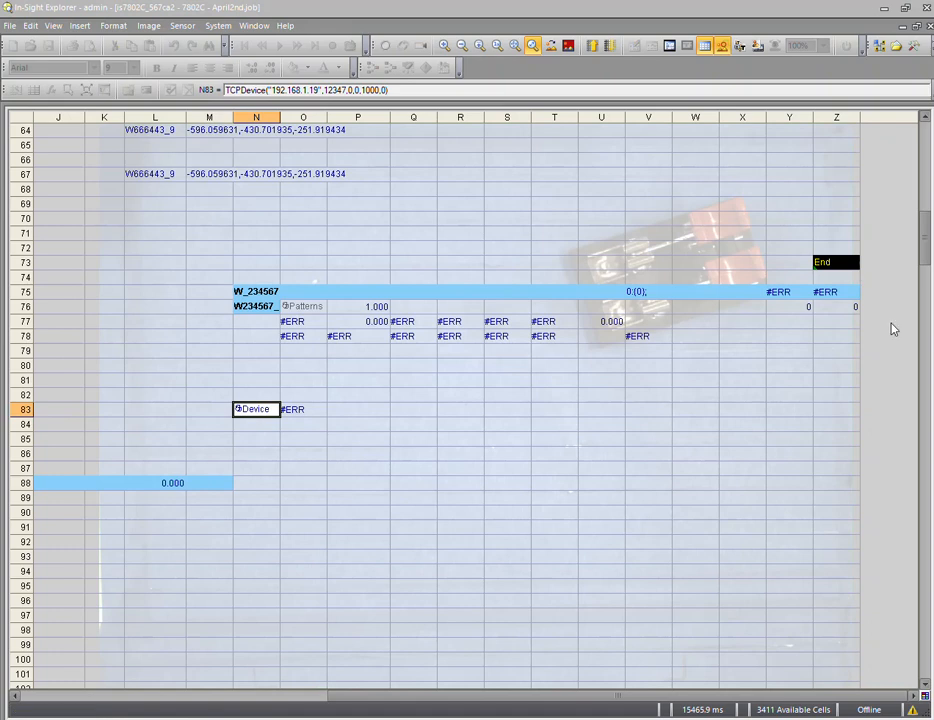
drag(640, 158, 630, 248)
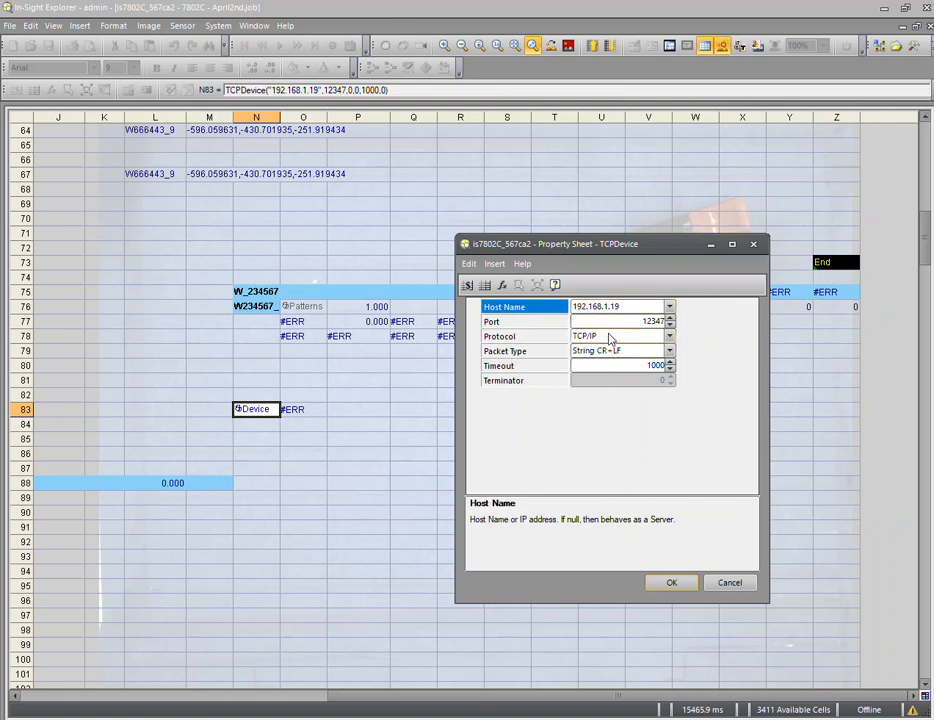
click(672, 585)
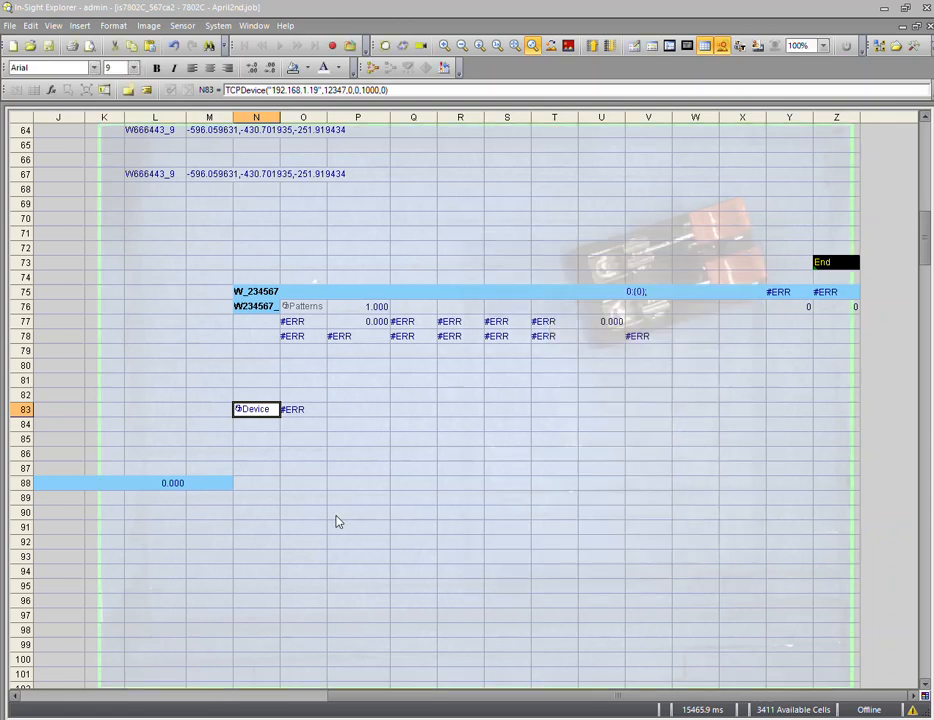
Reopen the WriteDevice formula in O83 and trace its event reference $A$0 to row 0 of the spreadsheet
click(293, 410)
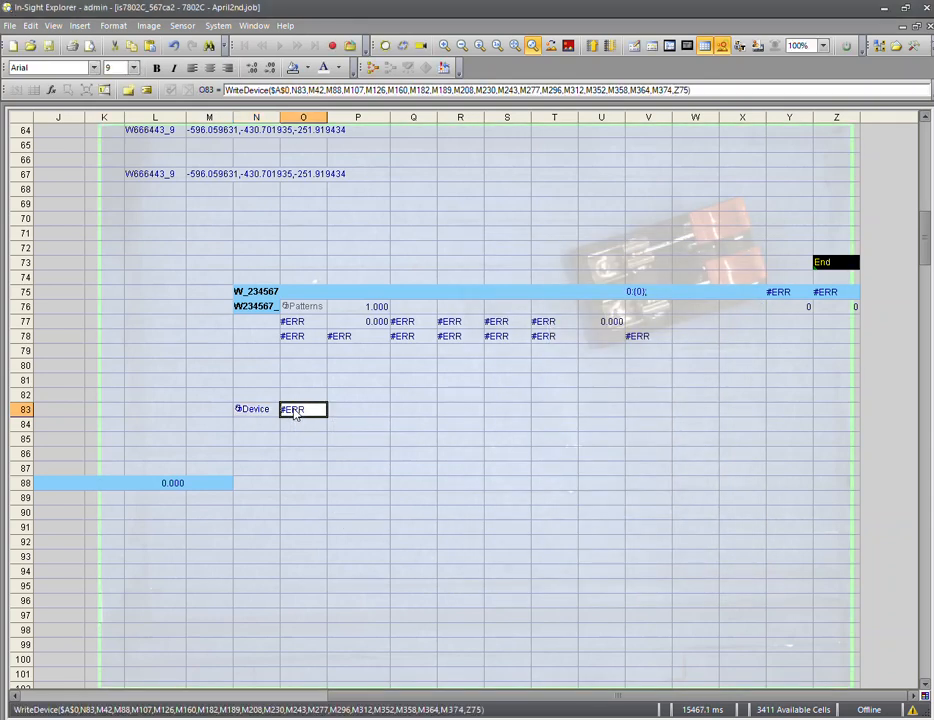
click(235, 90)
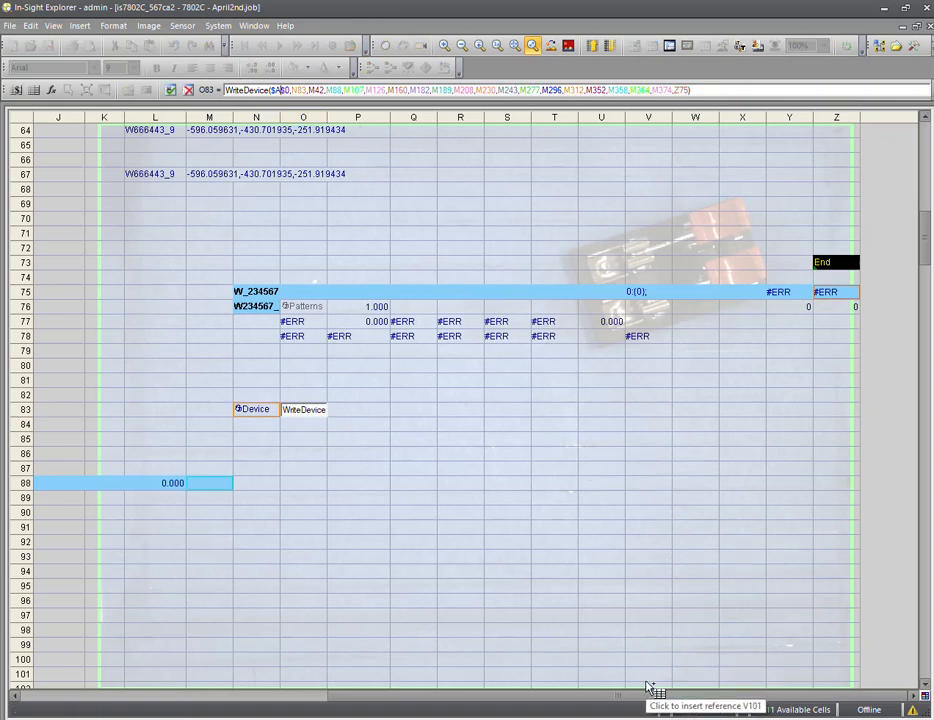
drag(620, 700, 320, 692)
scroll(255, 465, up, 4)
scroll(255, 465, up, 18)
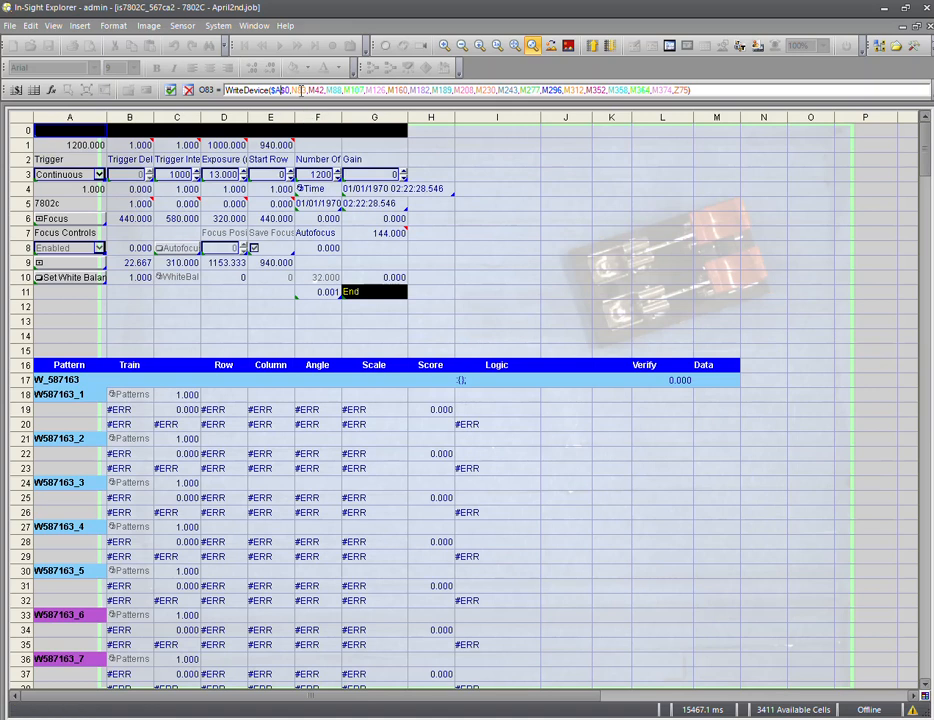
Trace the WriteDevice formula's N83 reference to the Device cell below the W_234567 block
drag(459, 697, 633, 681)
scroll(636, 507, down, 13)
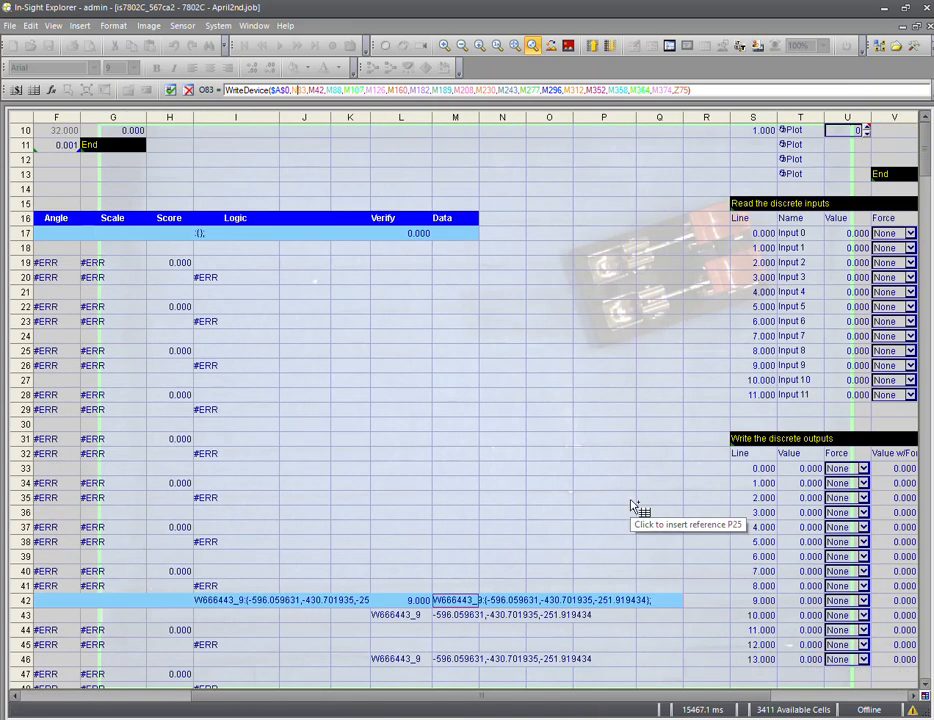
scroll(570, 680, right, 3)
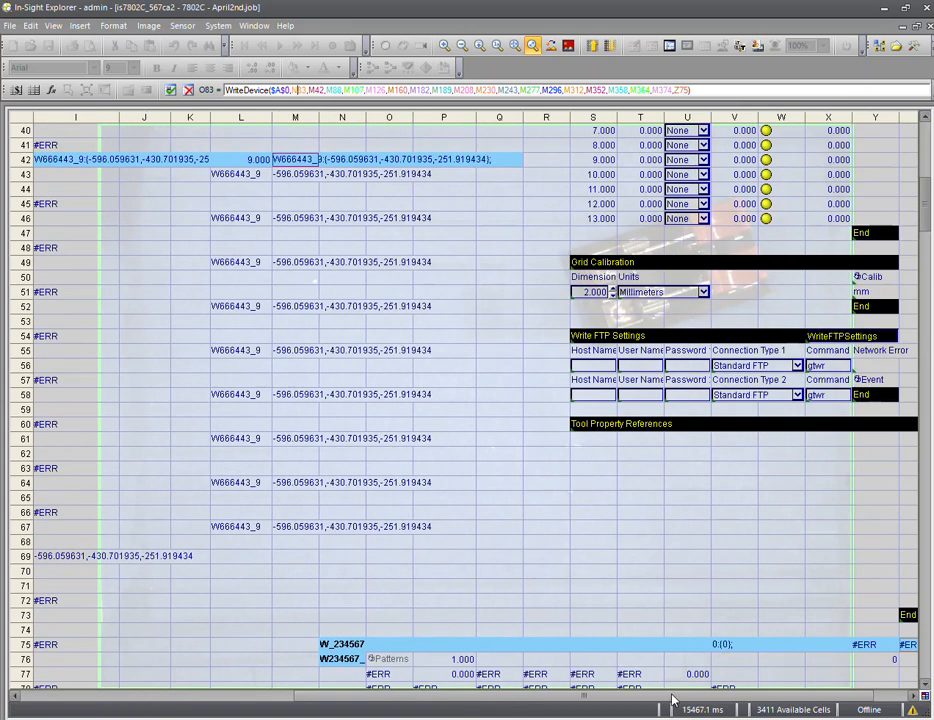
scroll(559, 524, down, 4)
scroll(559, 578, down, 2)
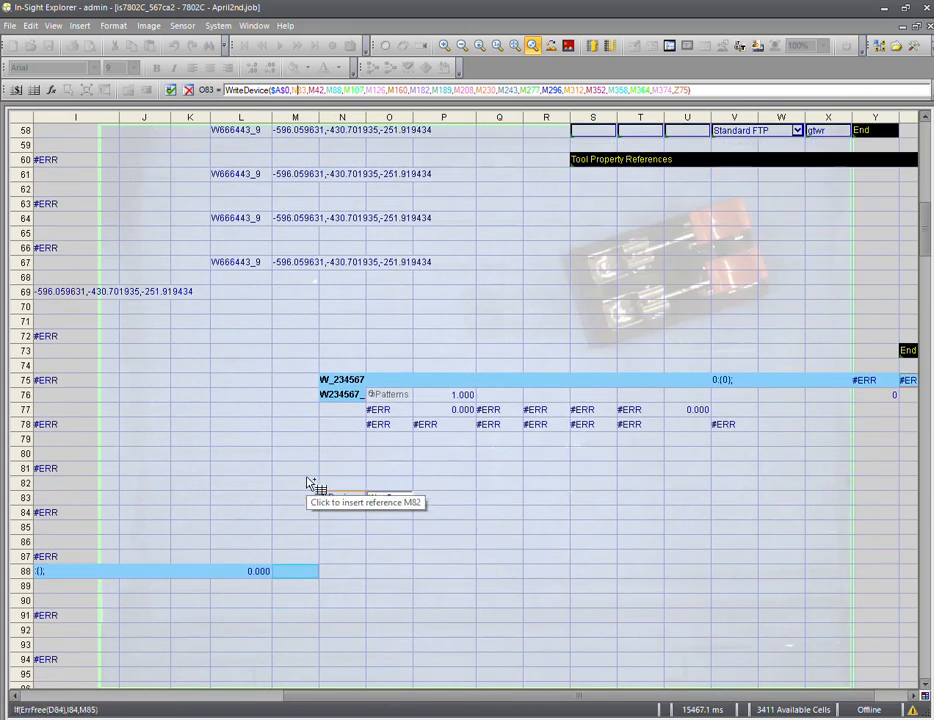
Trace the WriteDevice formula's M42 reference to the W_666443 output string in the Data column
click(317, 90)
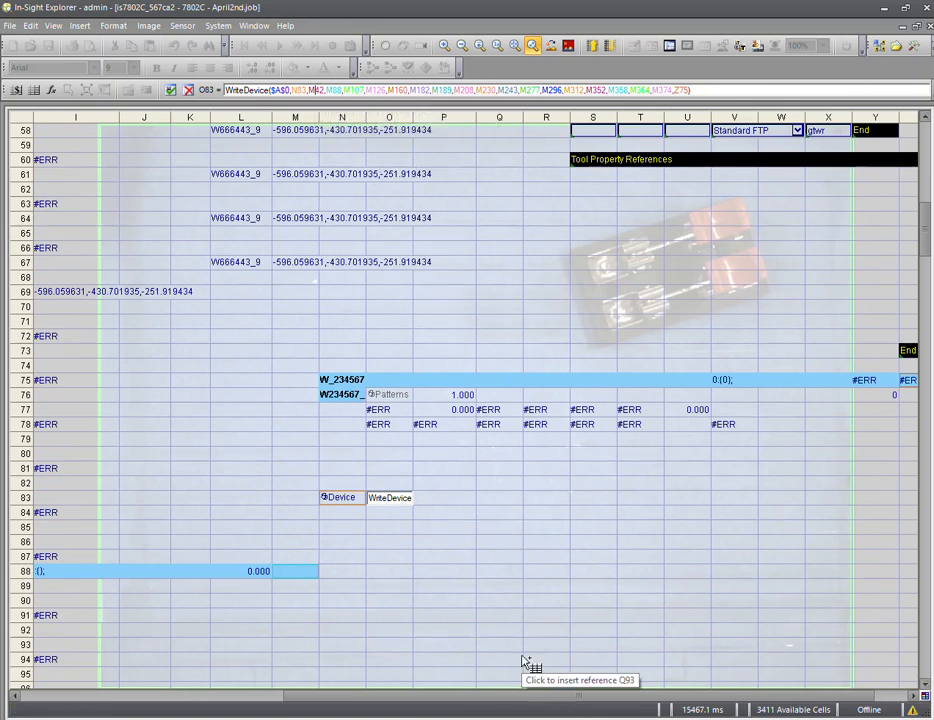
drag(557, 697, 511, 698)
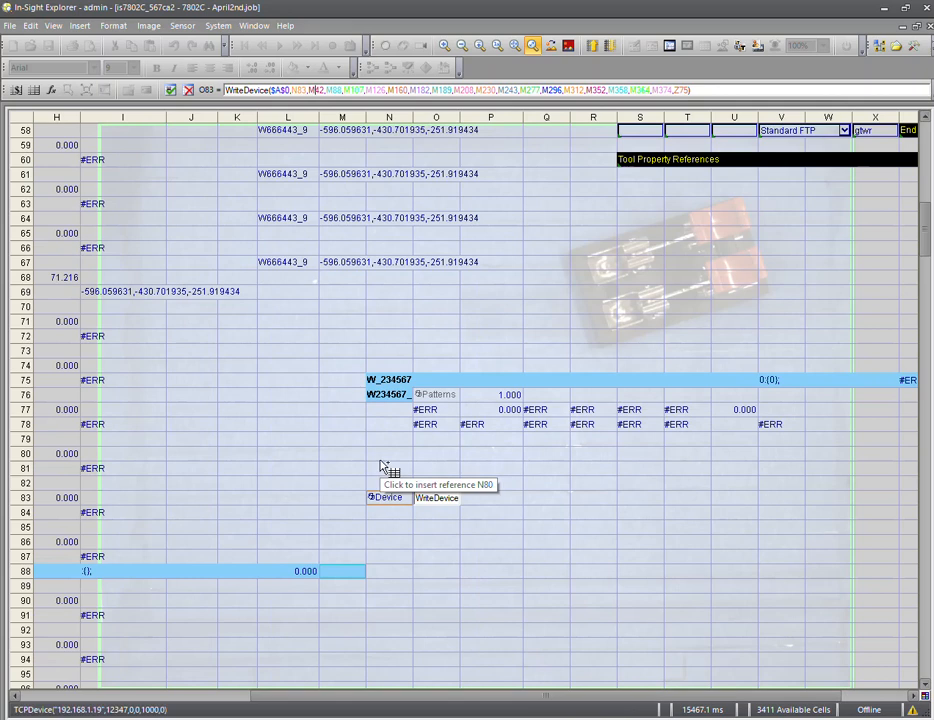
scroll(381, 465, up, 13)
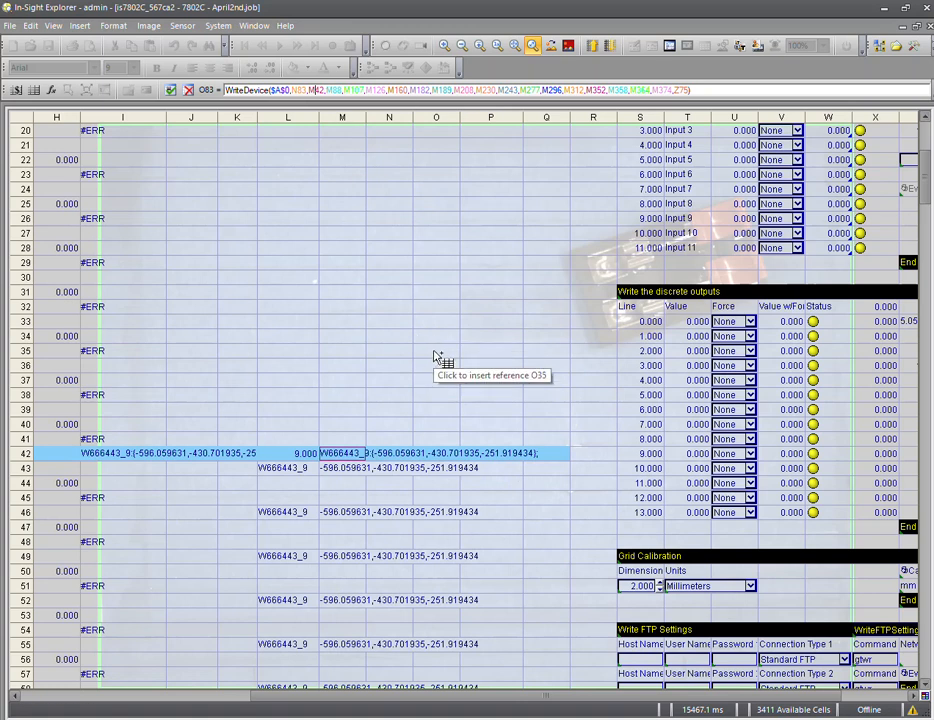
scroll(434, 354, up, 7)
Review the other referenced Data cells, such as M88, M107, M126 and M160, and close the O83 formula unchanged
scroll(405, 549, down, 20)
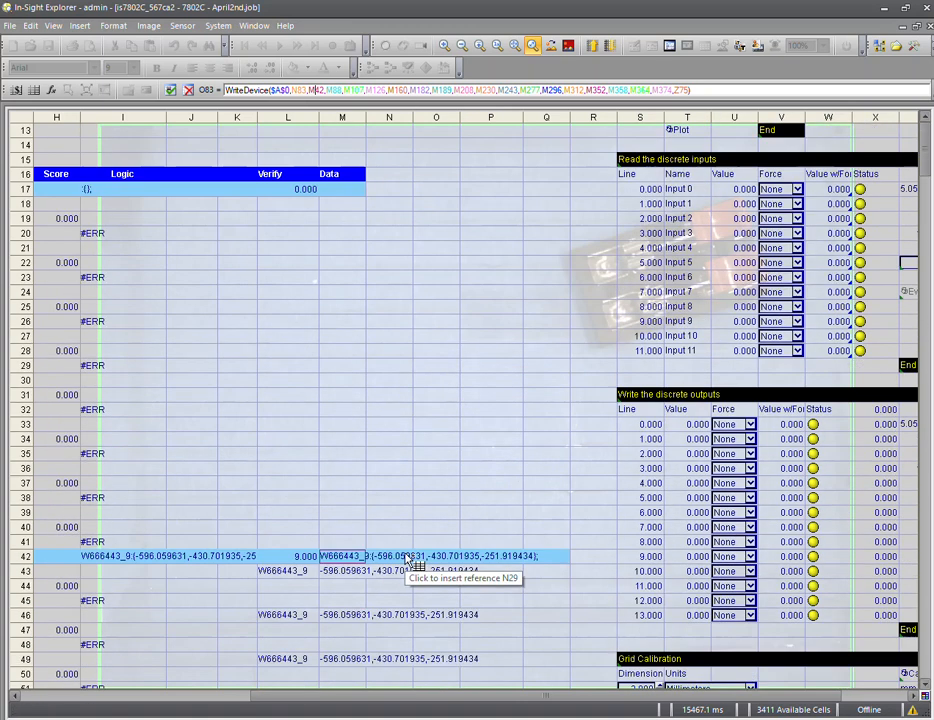
scroll(405, 554, down, 12)
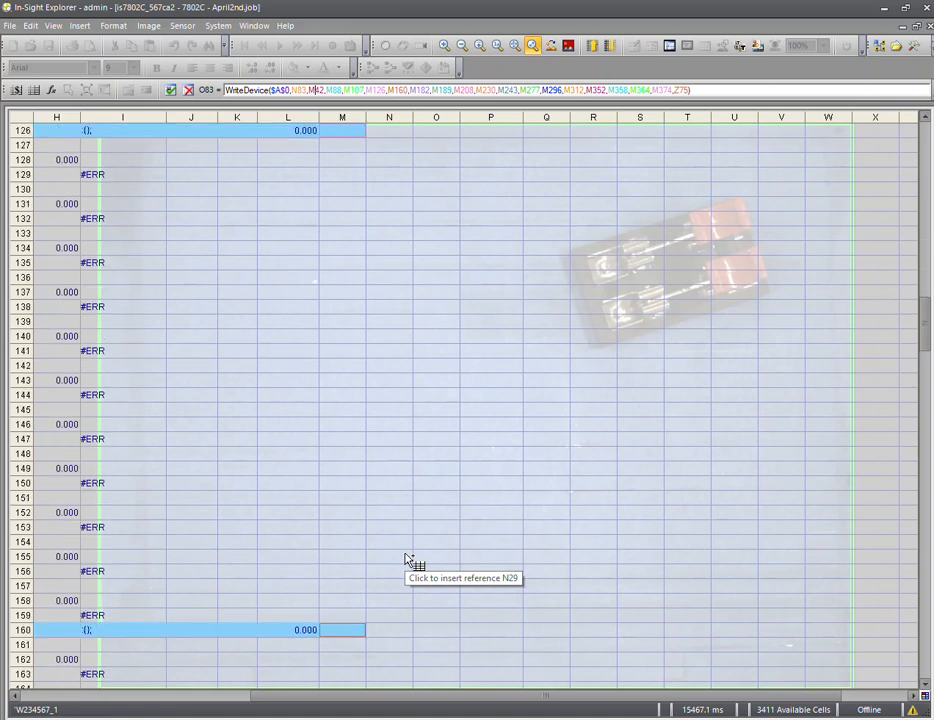
scroll(405, 554, up, 10)
scroll(405, 559, up, 5)
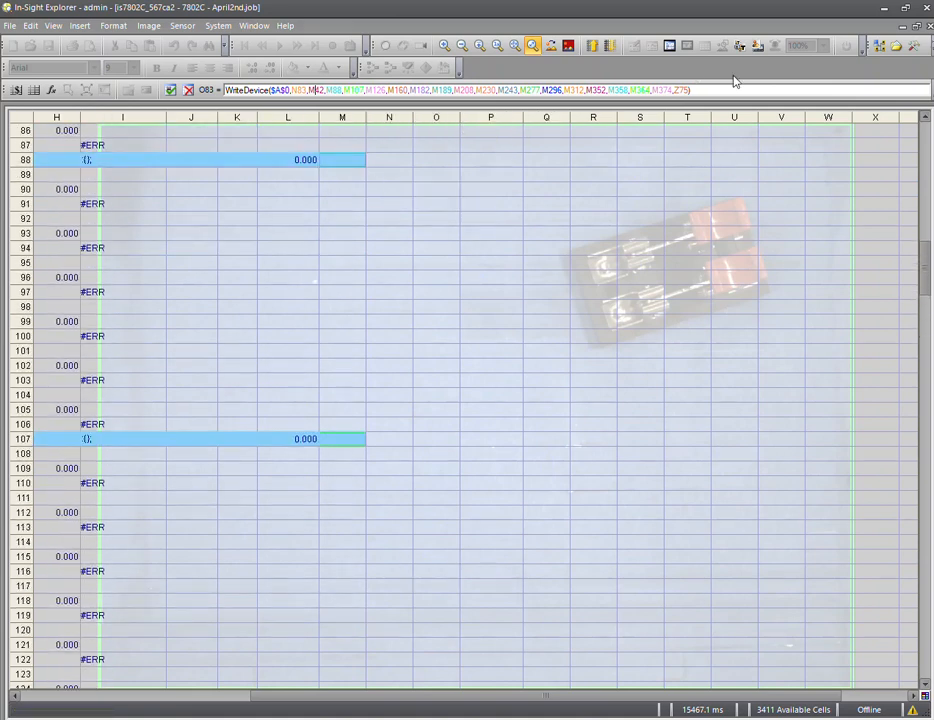
scroll(598, 261, up, 10)
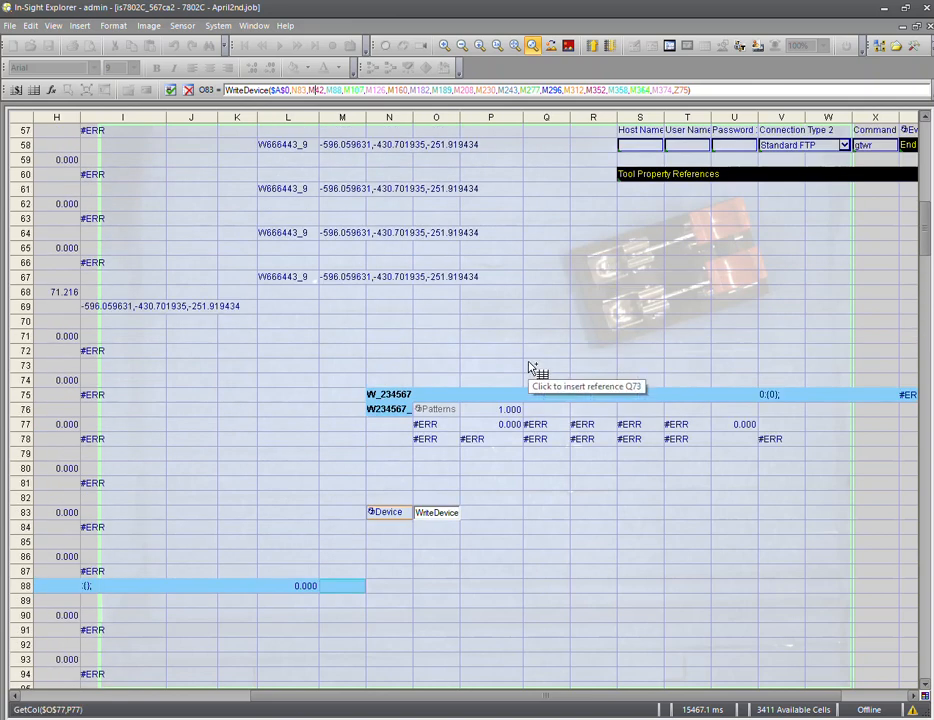
key(Return)
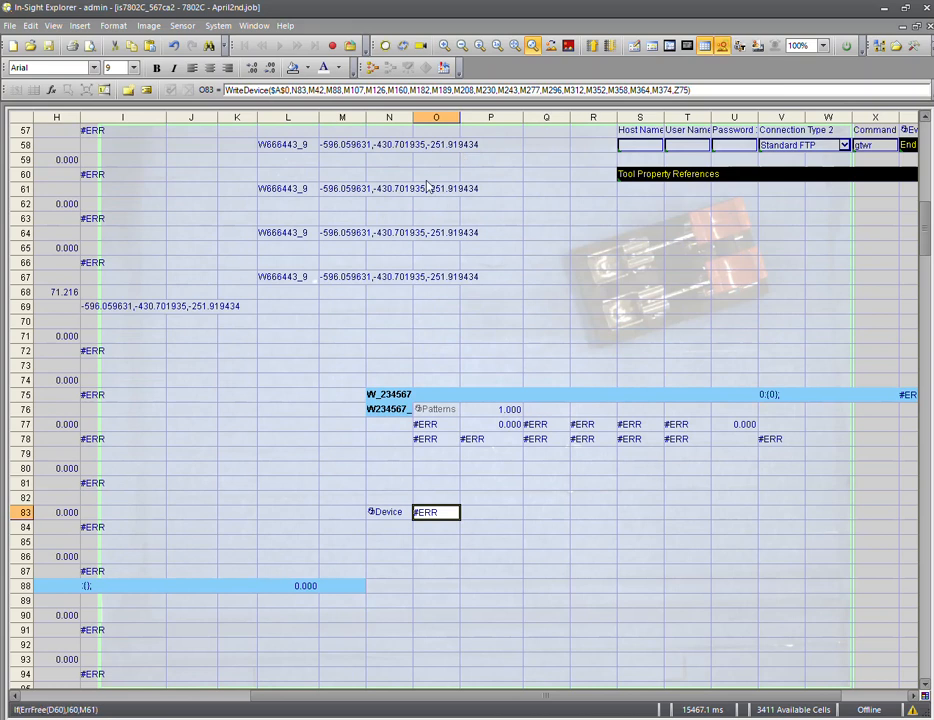
Return to the W_666443 row and inspect the Concatenate formula in I42
scroll(474, 357, up, 14)
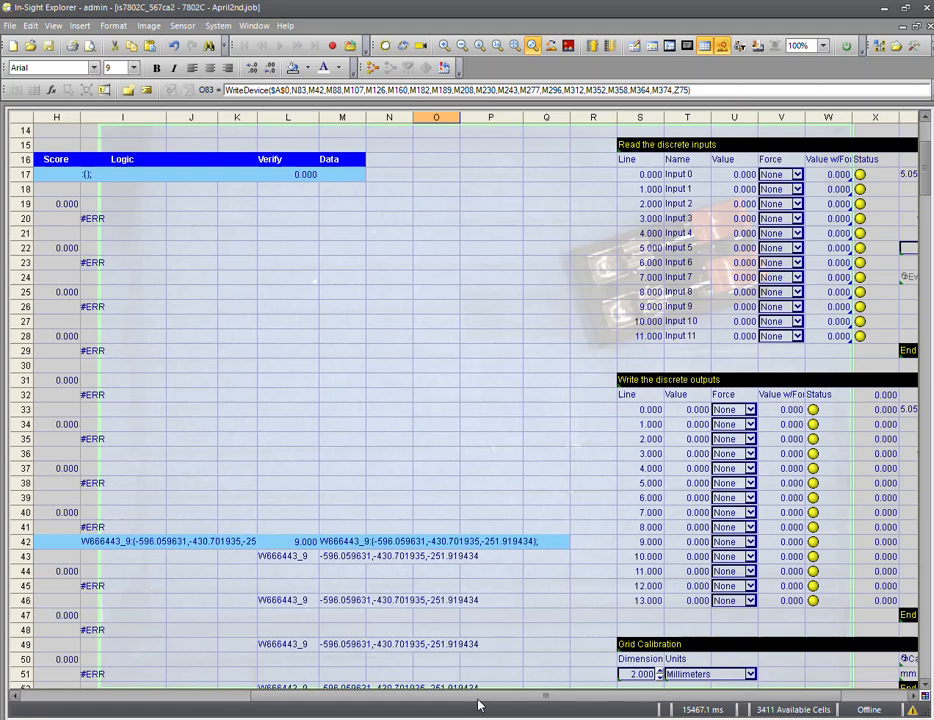
scroll(478, 705, left, 7)
scroll(479, 521, down, 5)
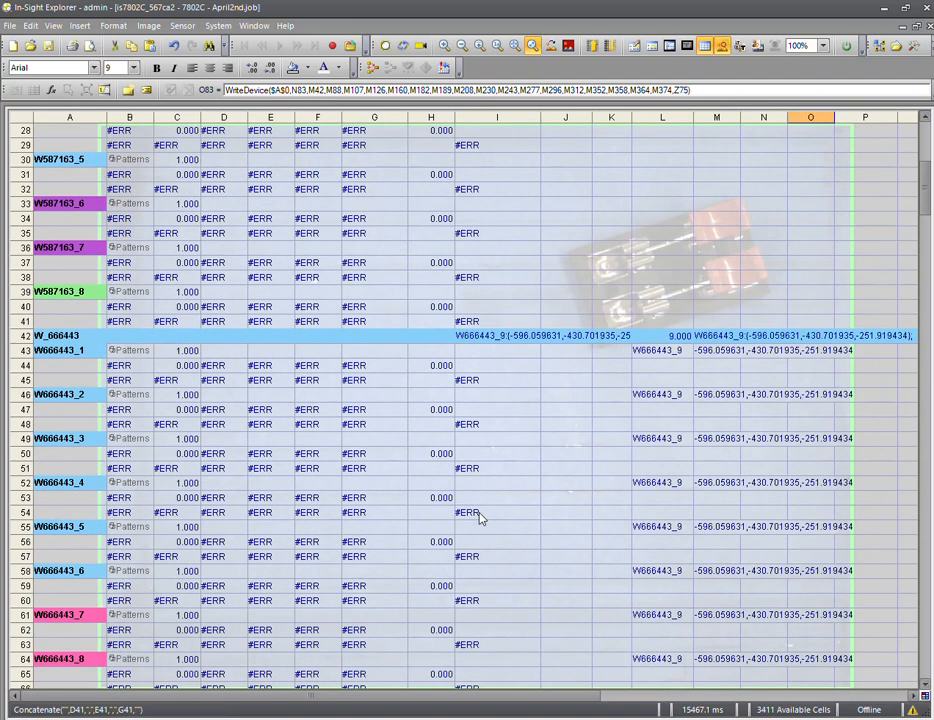
click(492, 338)
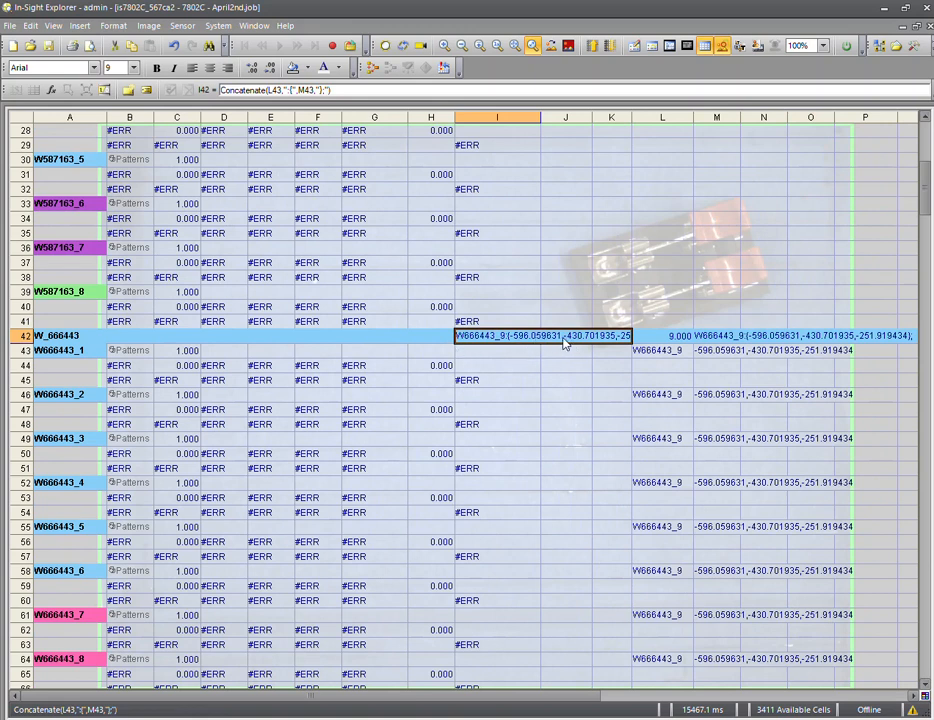
Inspect the W_654321 block's Concatenate formula in I110 and its Verify formula in L108
click(566, 470)
scroll(566, 477, down, 4)
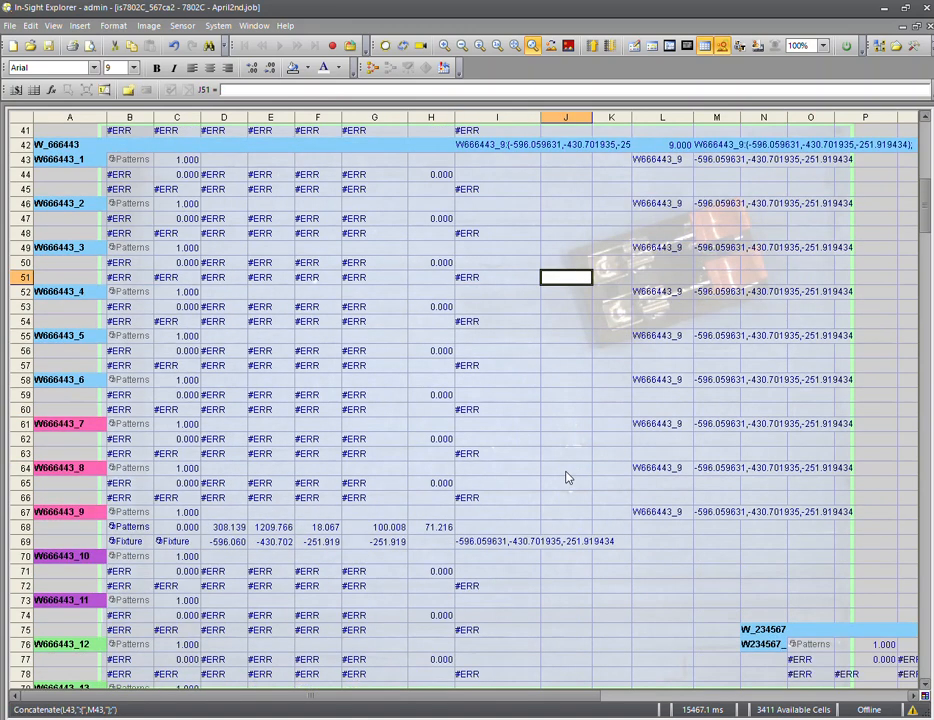
scroll(566, 478, down, 9)
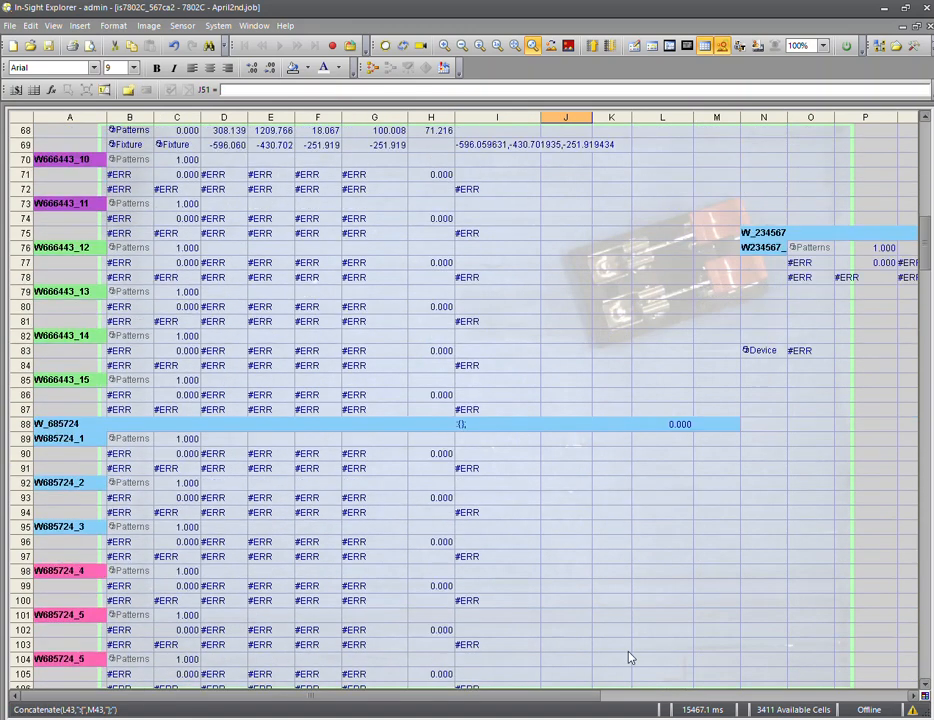
scroll(570, 640, down, 6)
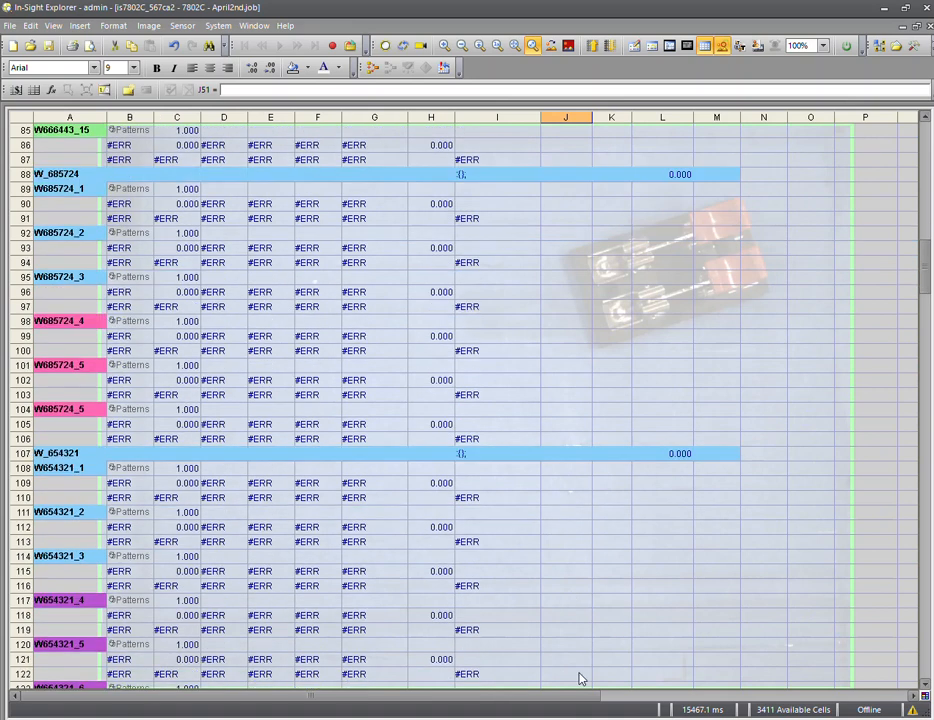
drag(557, 688, 454, 688)
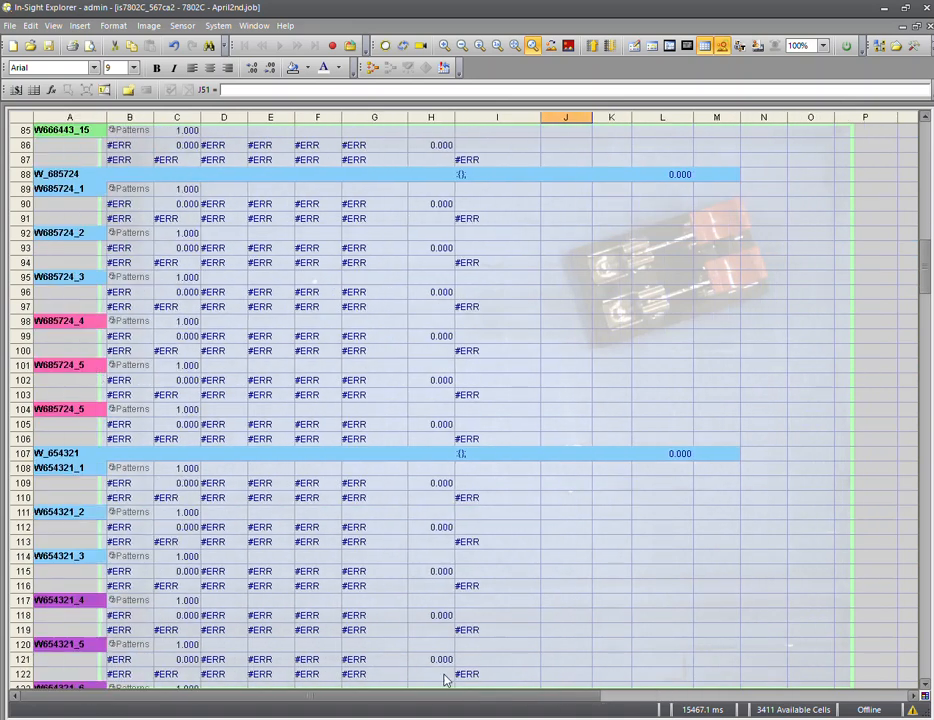
click(519, 503)
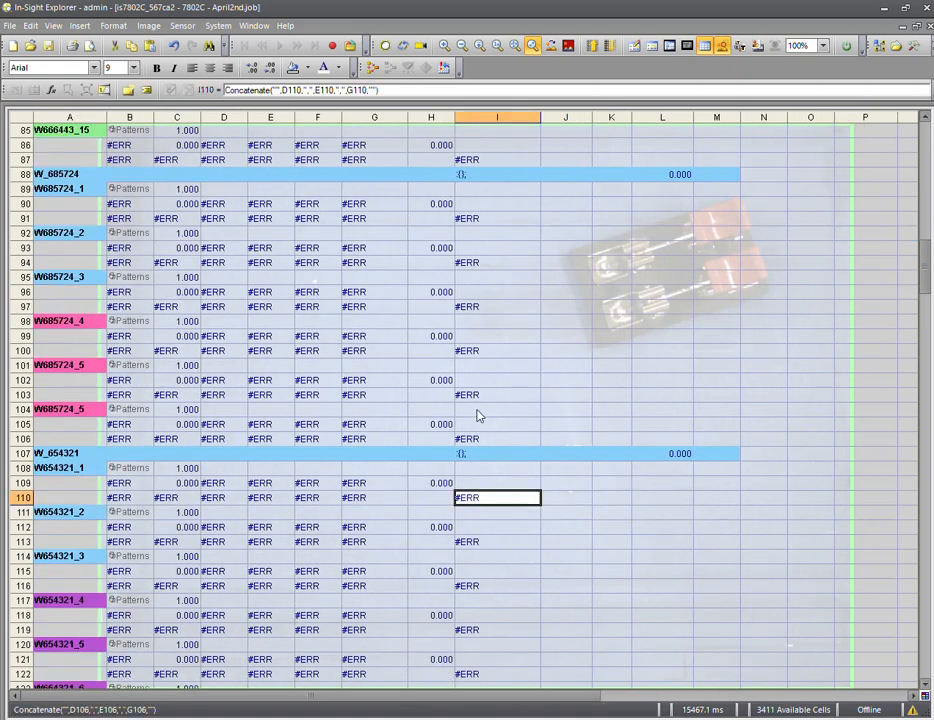
click(357, 500)
click(619, 471)
click(653, 504)
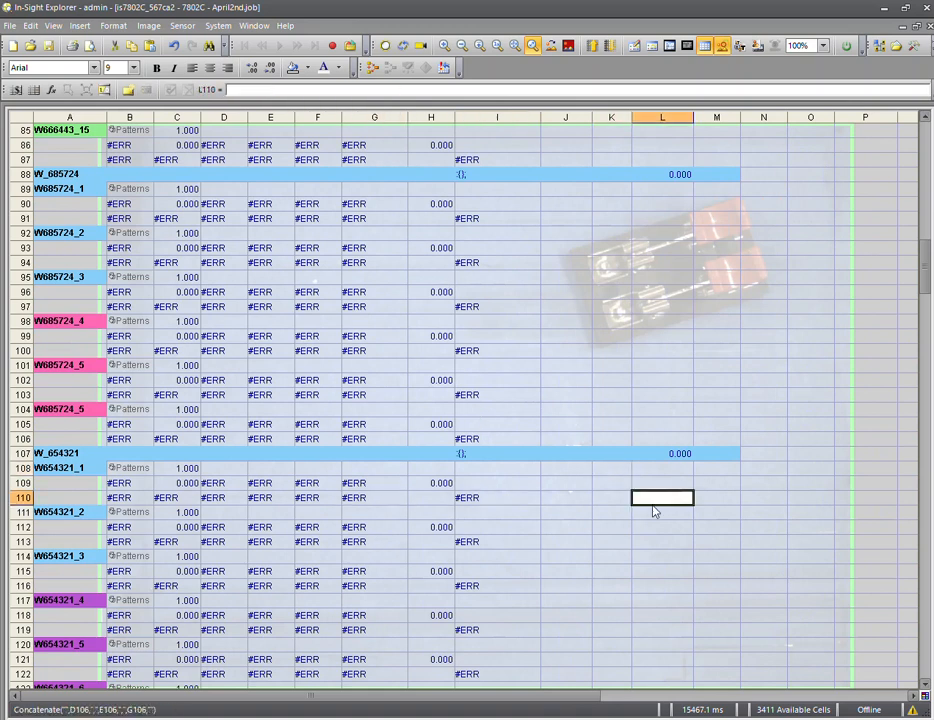
click(659, 455)
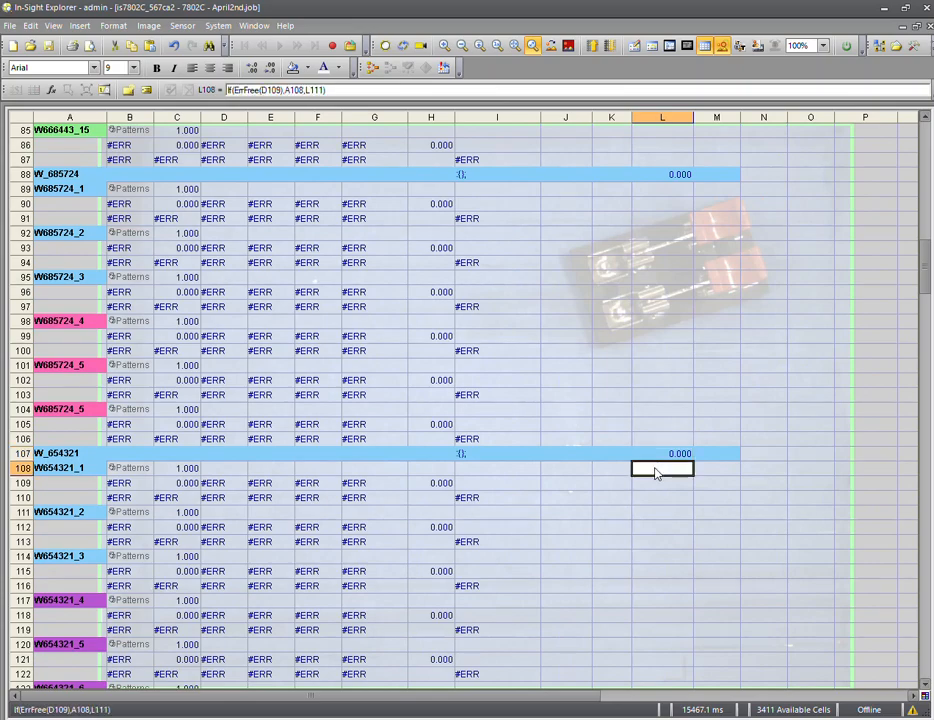
Look over the pattern groups above and below the W_654321 block and return to the first spreadsheet rows
scroll(655, 473, up, 20)
scroll(655, 473, up, 2)
scroll(655, 473, down, 20)
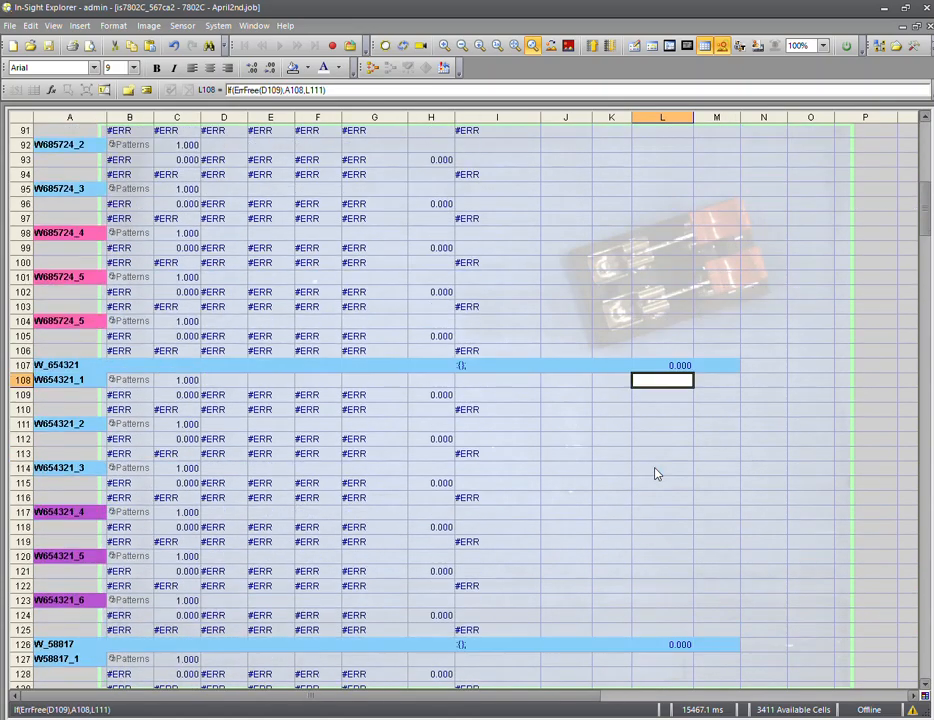
scroll(655, 473, down, 13)
scroll(655, 473, up, 20)
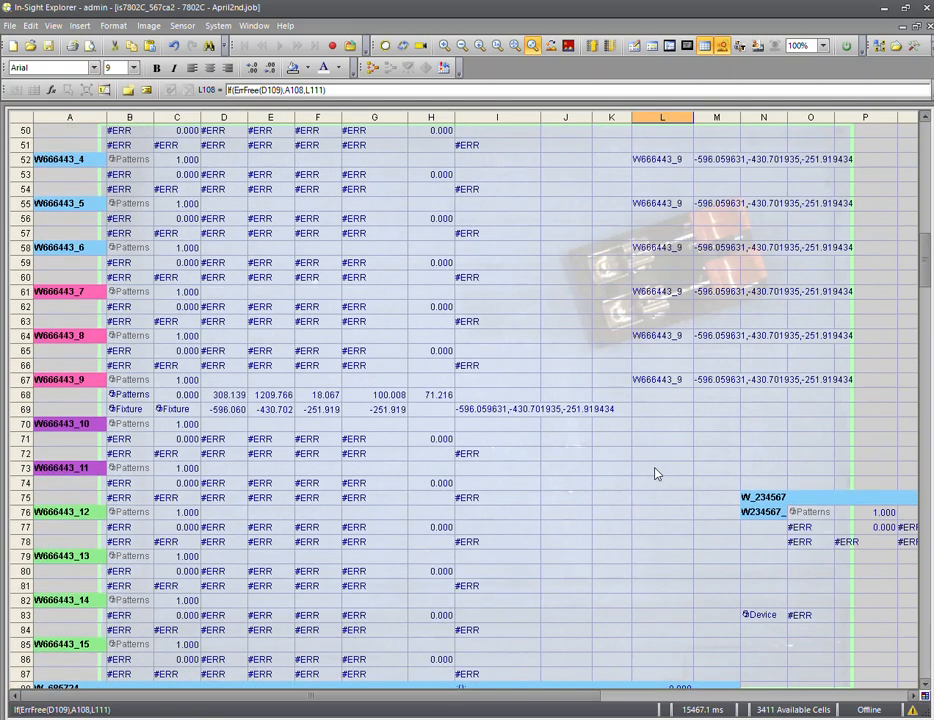
scroll(655, 473, up, 17)
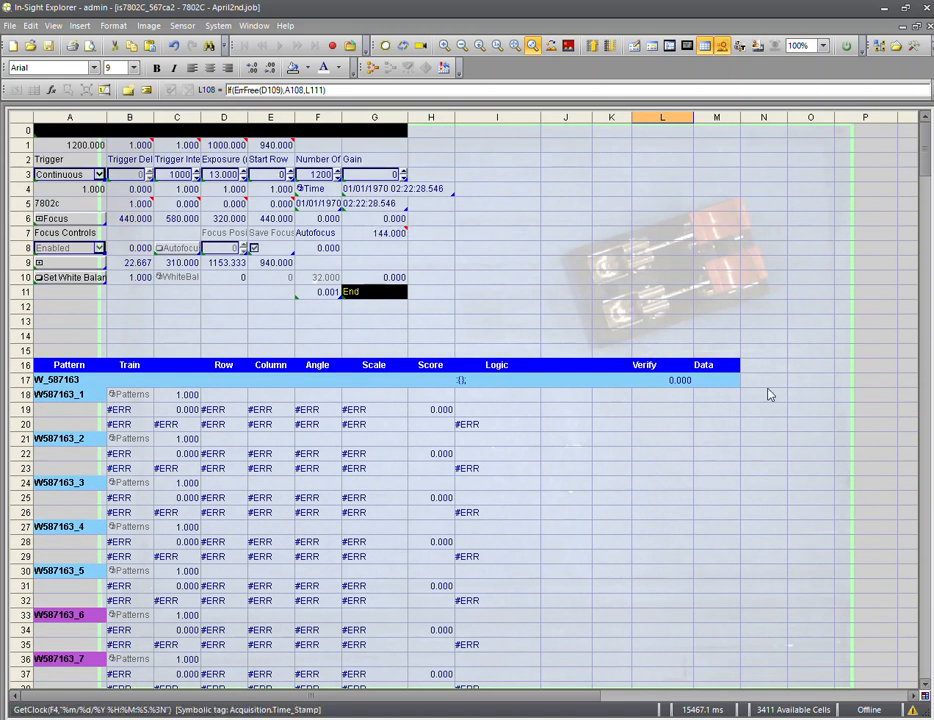